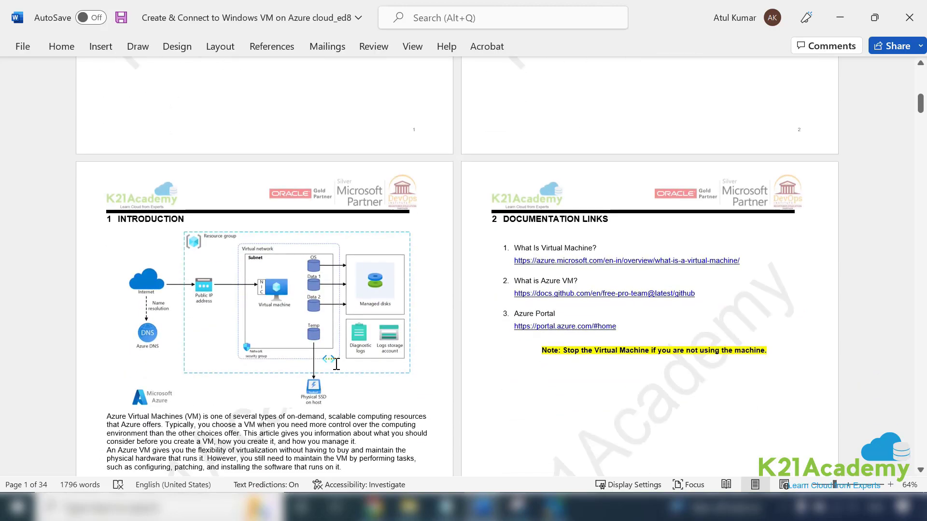
# Step: Review the guide's introduction, documentation links and note about stopping the virtual machine, returning to the table of contents
pyautogui.scroll(-1, 249, 415)
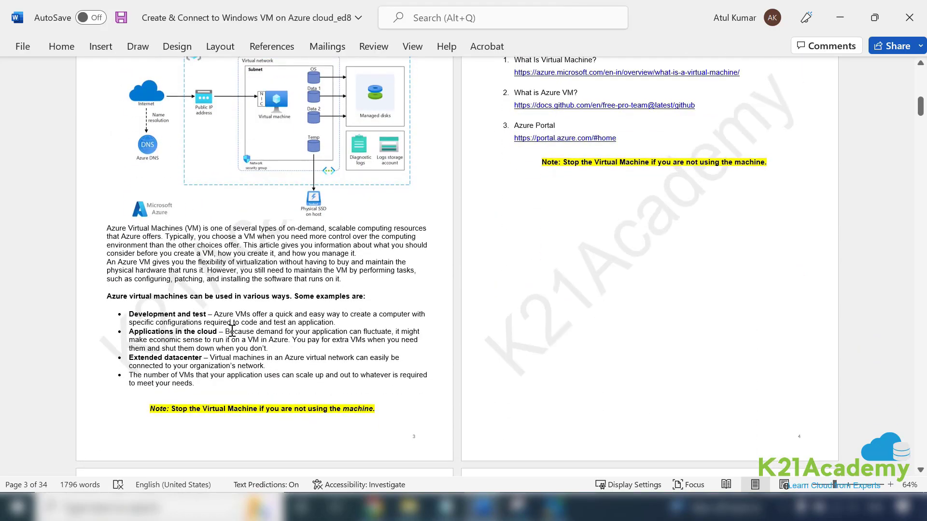
pyautogui.scroll(4, 261, 340)
pyautogui.scroll(7, 261, 341)
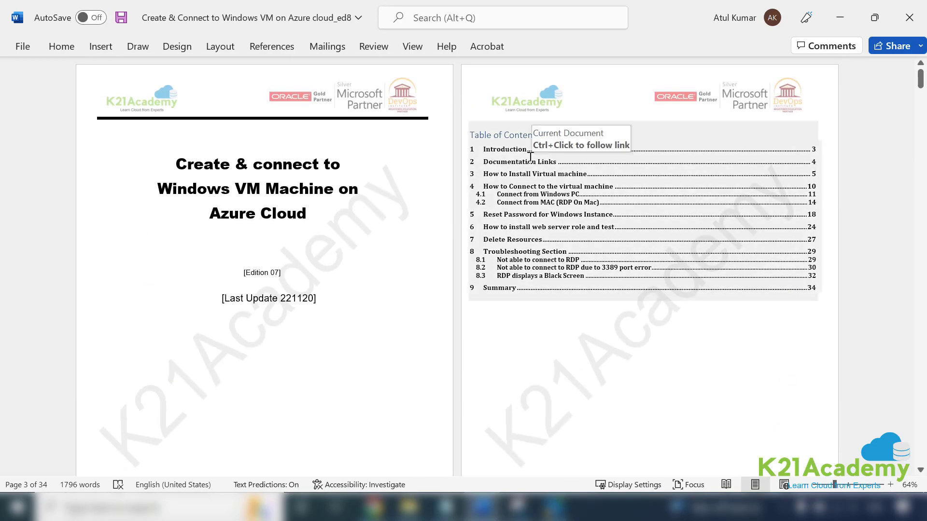
pyautogui.click(499, 318)
pyautogui.scroll(-7, 500, 319)
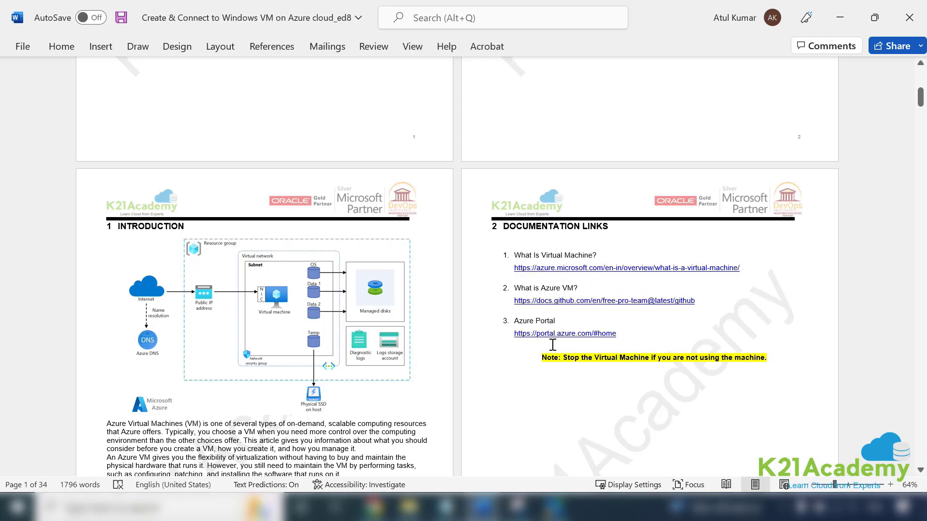
pyautogui.scroll(7, 550, 358)
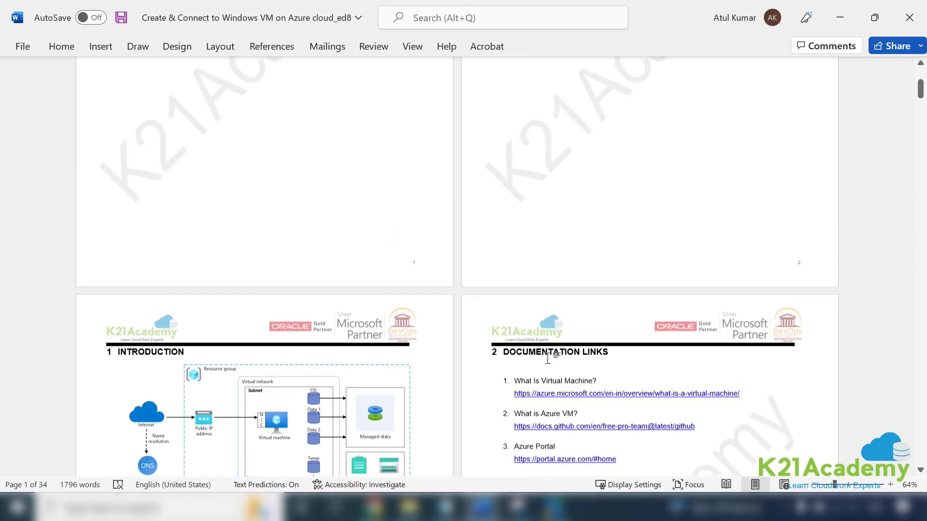
pyautogui.scroll(-1, 553, 387)
pyautogui.scroll(-3, 554, 388)
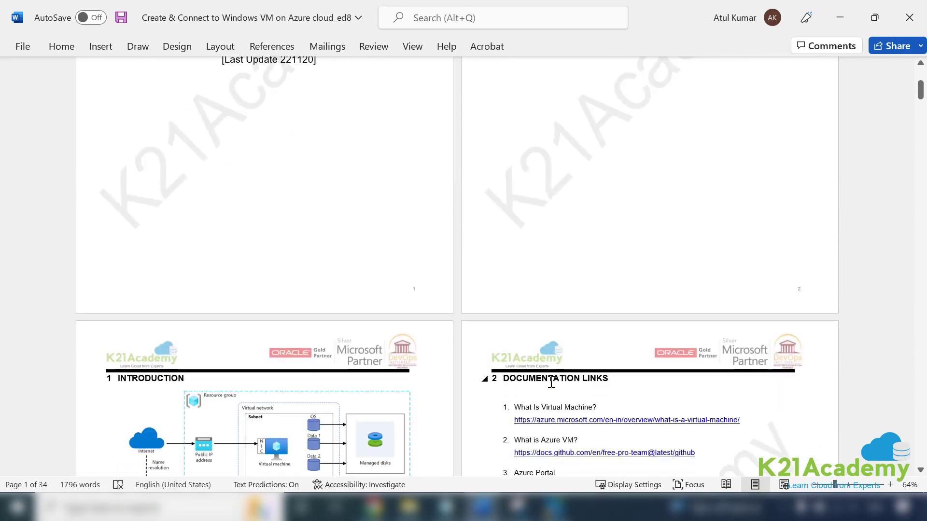
pyautogui.scroll(-2, 560, 405)
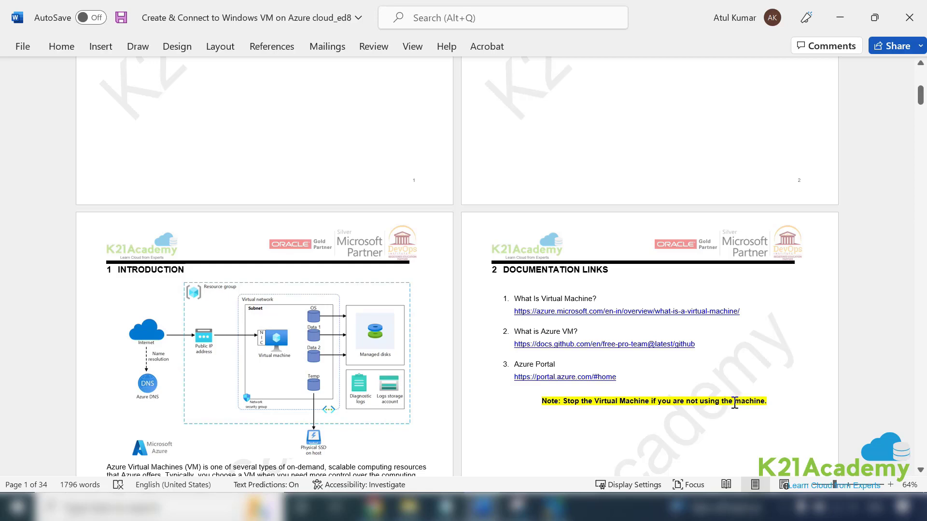
pyautogui.scroll(5, 707, 381)
pyautogui.scroll(3, 689, 369)
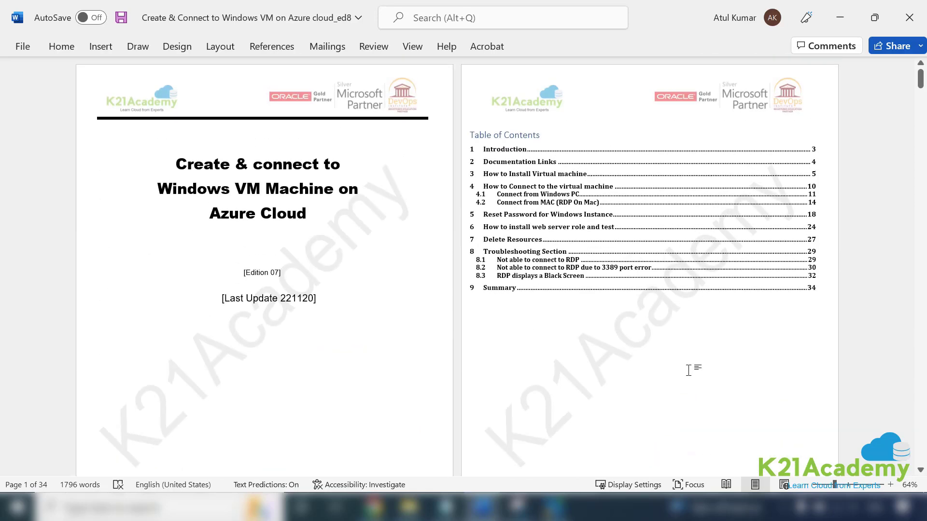
# Step: Review the guide's table of contents and the Pre-Requisite section about having an Azure Cloud account
pyautogui.click(482, 162)
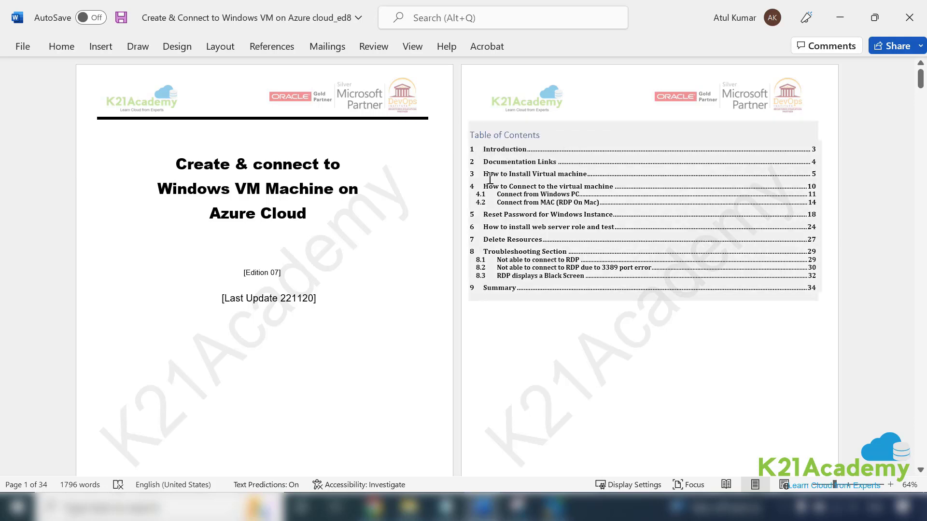
pyautogui.click(559, 326)
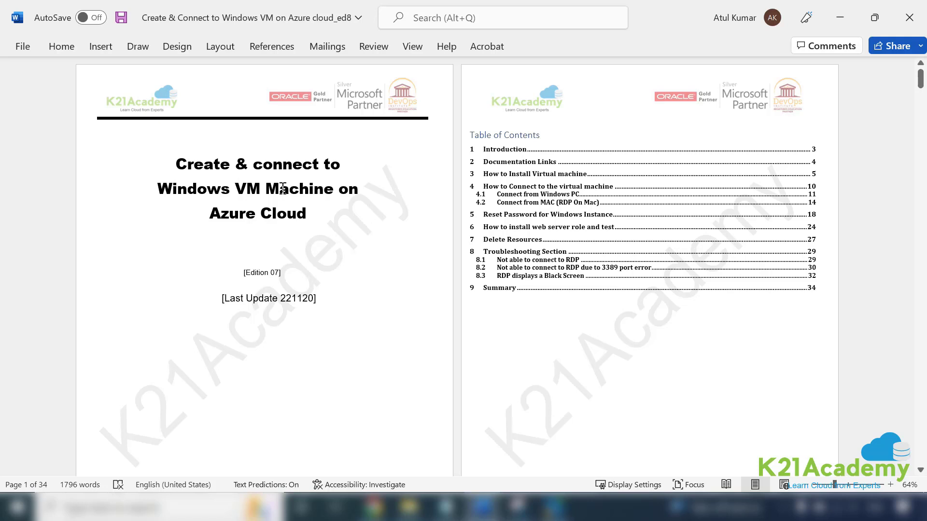
pyautogui.click(531, 187)
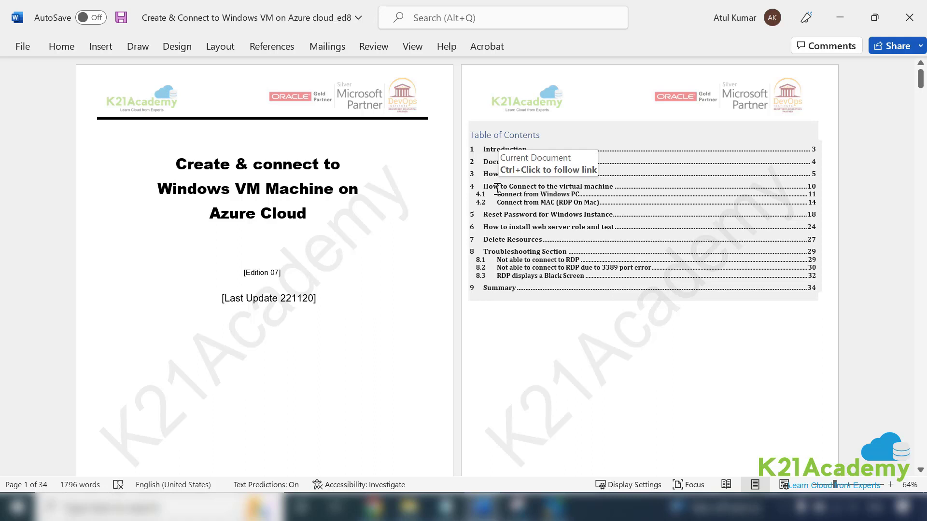
pyautogui.click(548, 347)
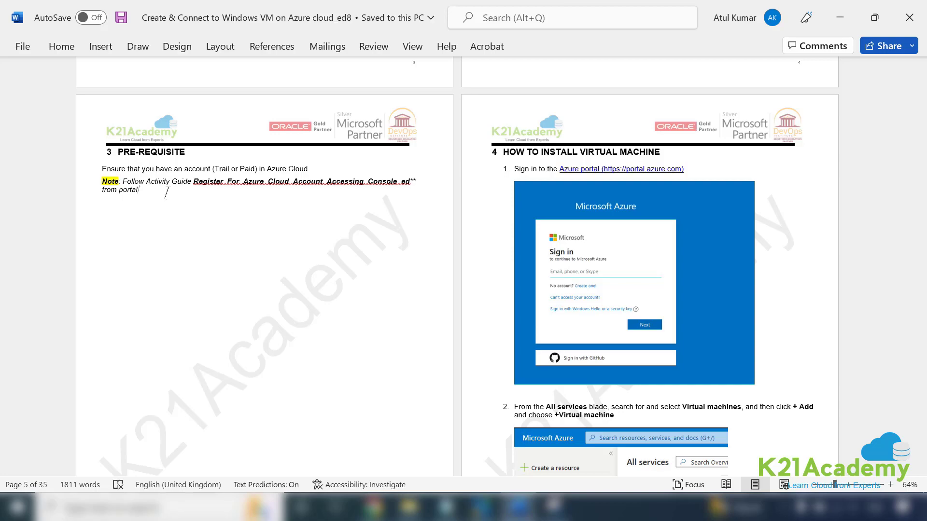
pyautogui.scroll(2, 227, 203)
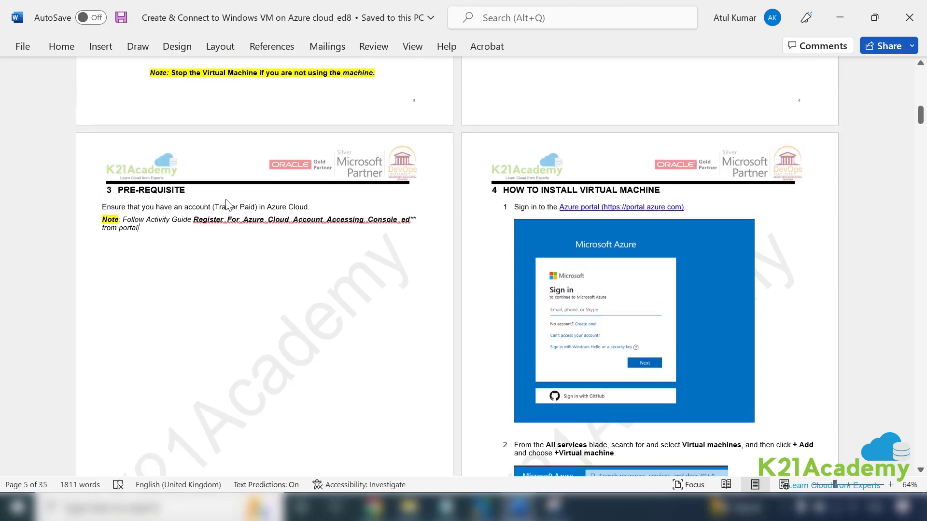
pyautogui.scroll(20, 227, 203)
pyautogui.scroll(2, 227, 199)
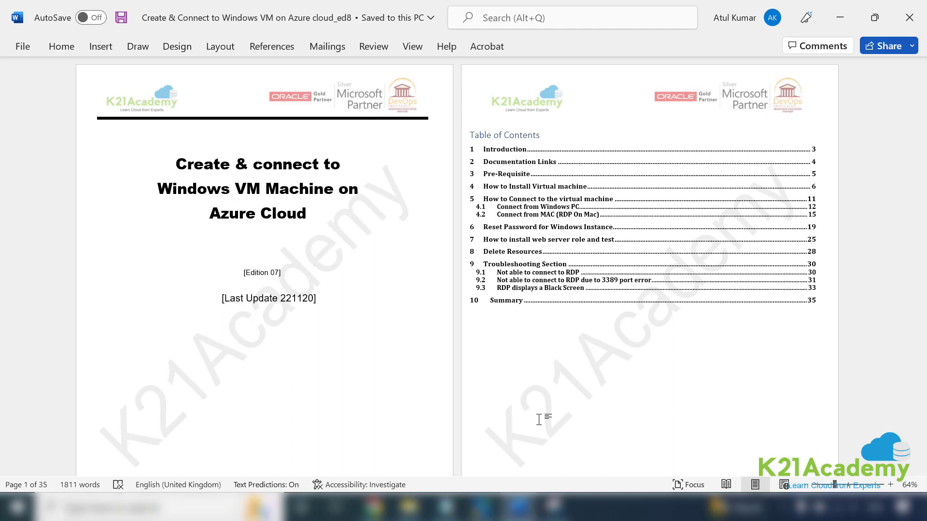
# Step: Read the guide's How to Install Virtual Machine section, from the portal sign-in to the list of values to enter
pyautogui.scroll(-10, 661, 395)
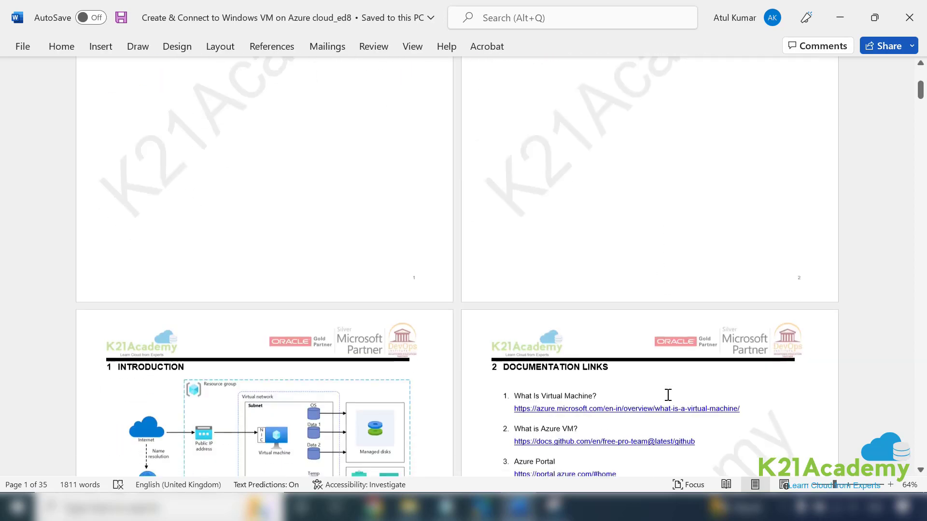
pyautogui.scroll(-10, 667, 397)
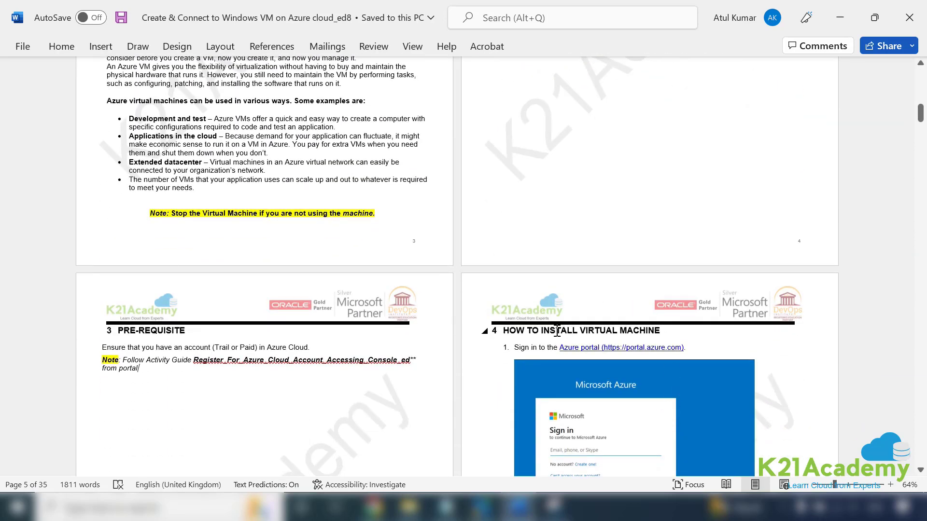
pyautogui.scroll(-2, 587, 333)
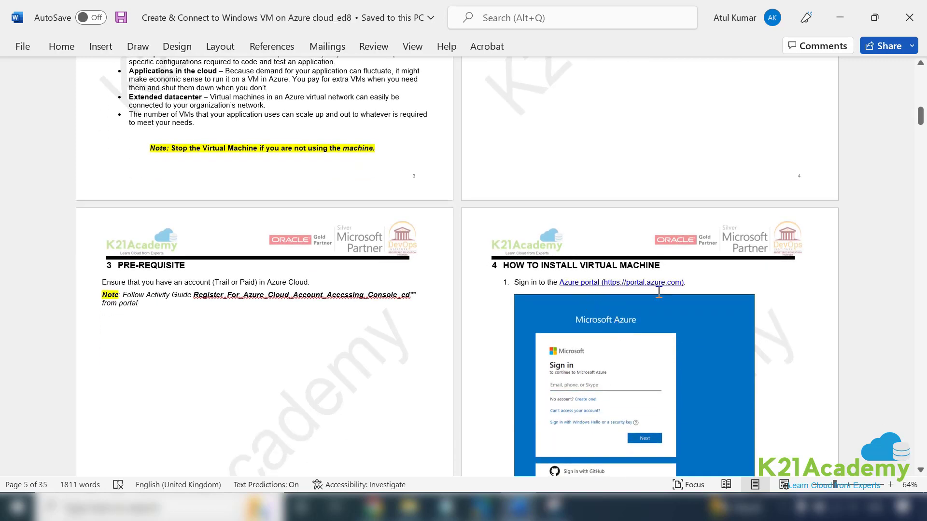
pyautogui.scroll(-5, 654, 320)
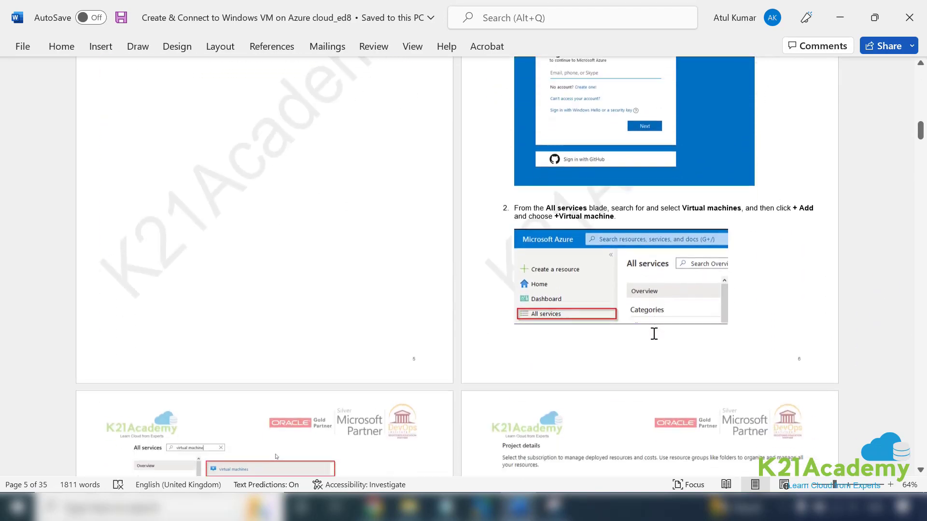
pyautogui.scroll(-2, 654, 334)
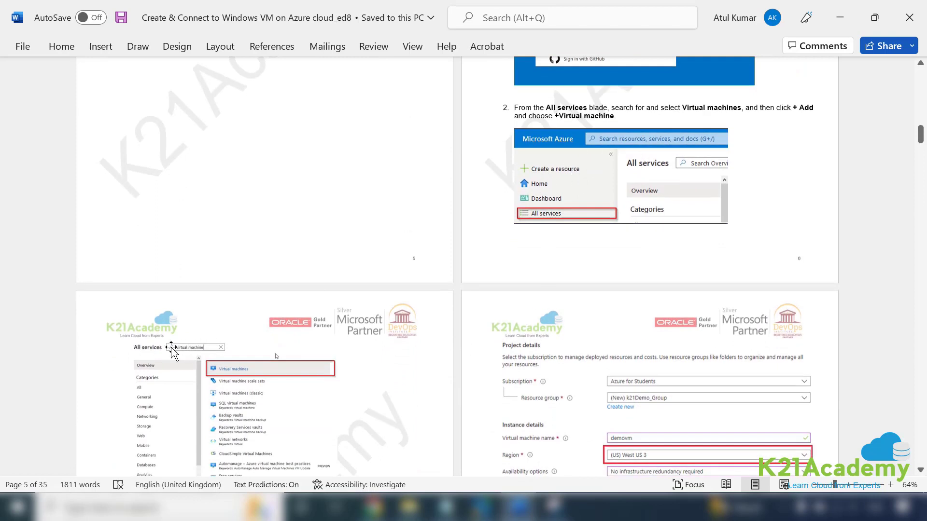
pyautogui.scroll(-3, 241, 356)
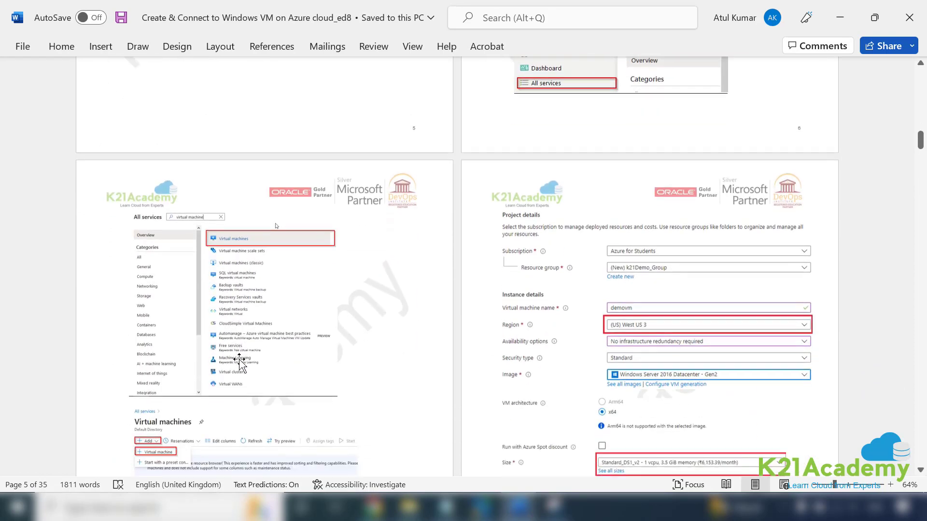
pyautogui.scroll(-1, 234, 391)
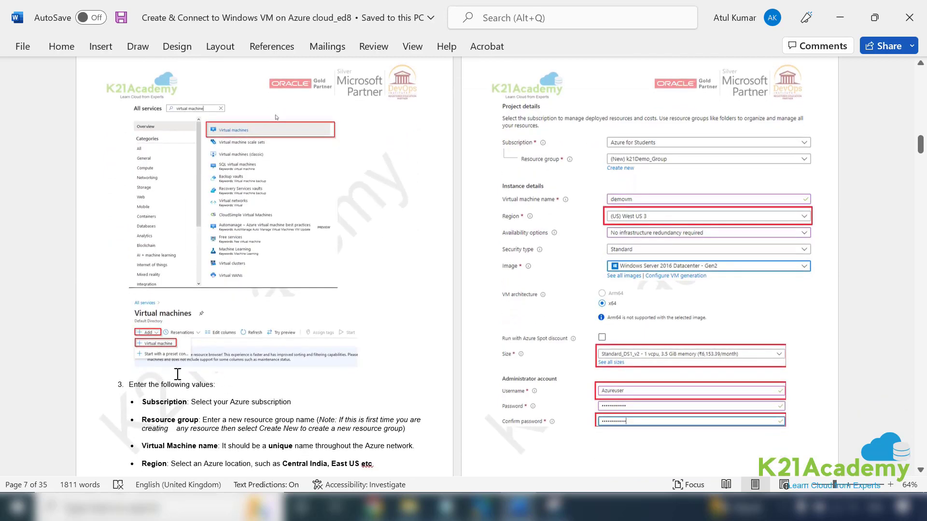
pyautogui.scroll(-1, 229, 370)
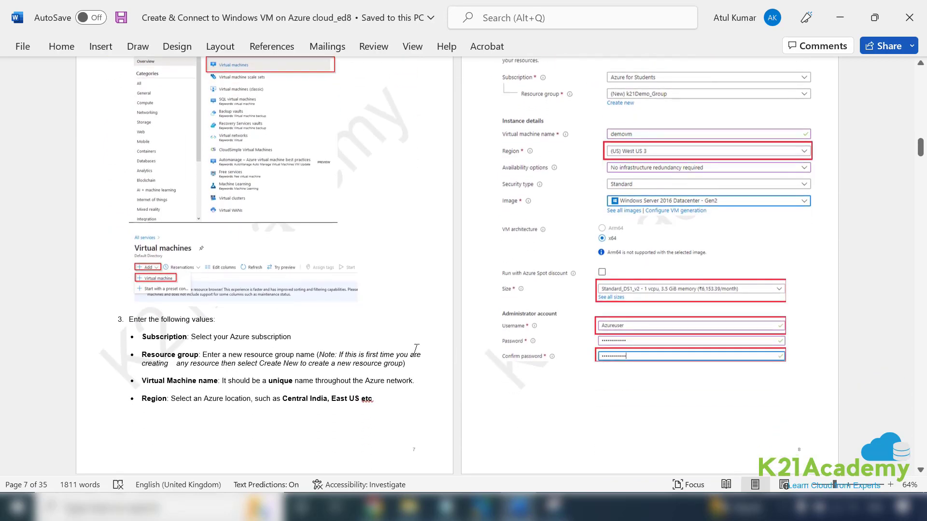
# Step: Switch to the Microsoft Azure portal home page in Google Chrome
pyautogui.click(372, 507)
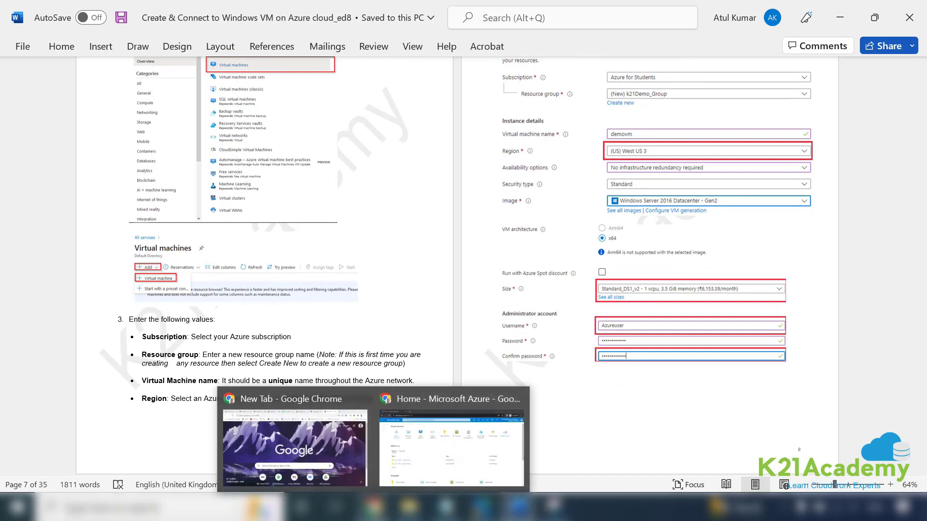
pyautogui.click(424, 469)
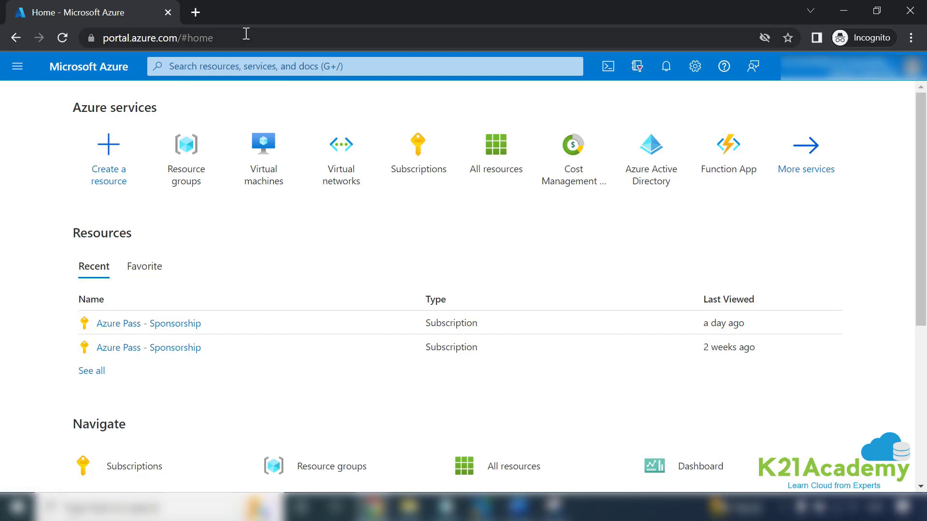
pyautogui.click(215, 69)
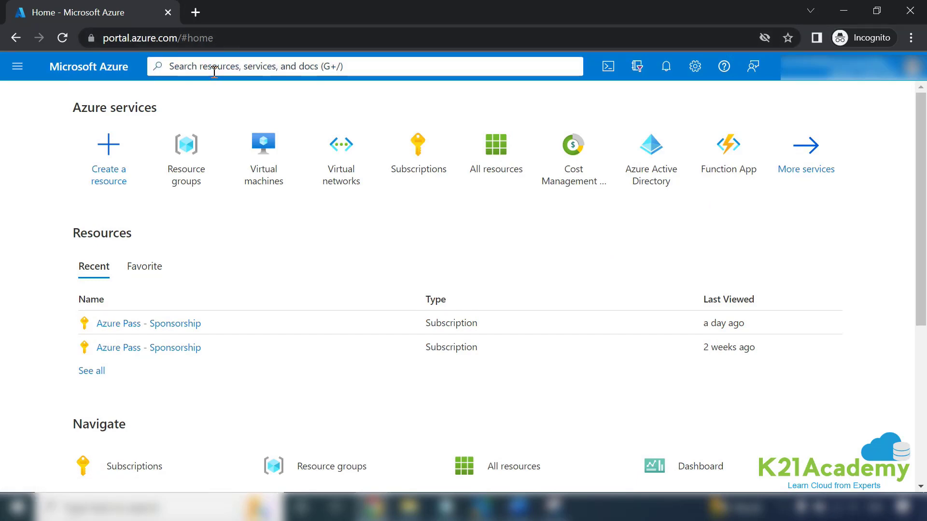
pyautogui.write('virt')
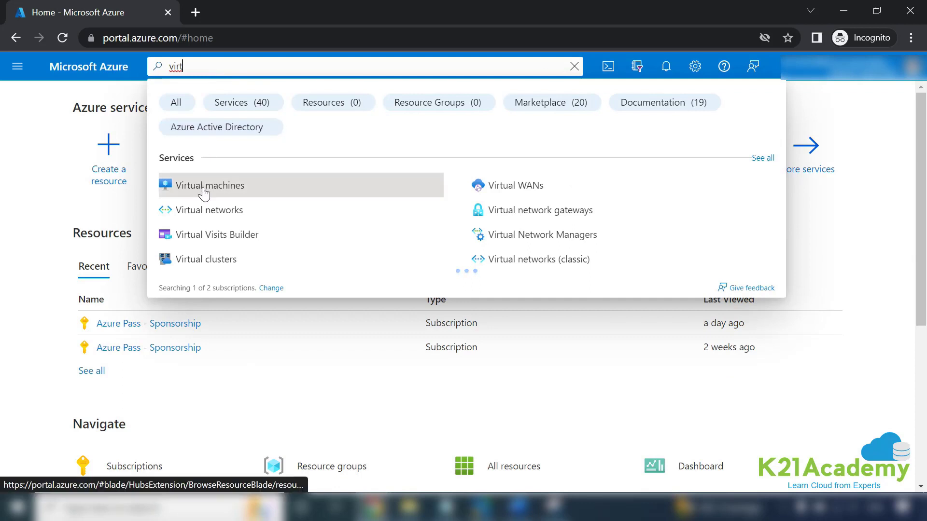
pyautogui.click(31, 213)
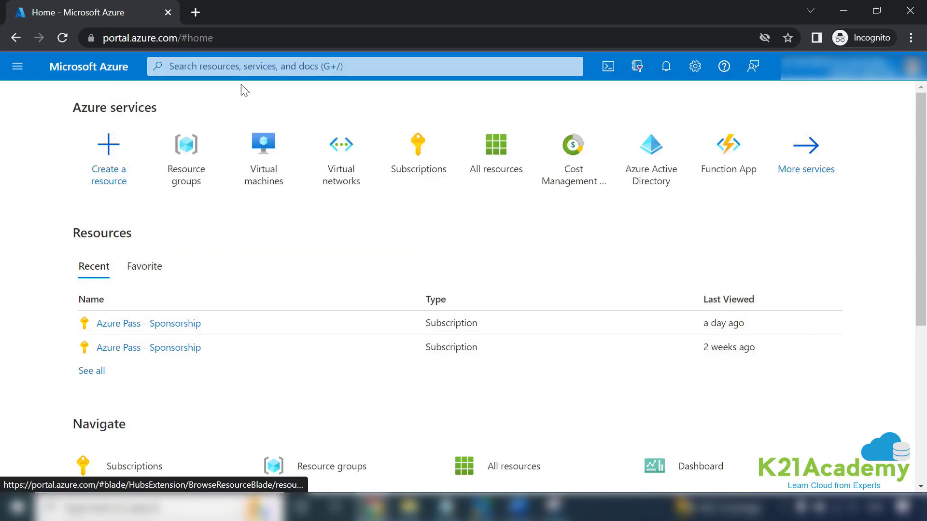
# Step: Search the portal for "virtua" and open the Virtual machines service
pyautogui.click(224, 66)
pyautogui.write('virtua')
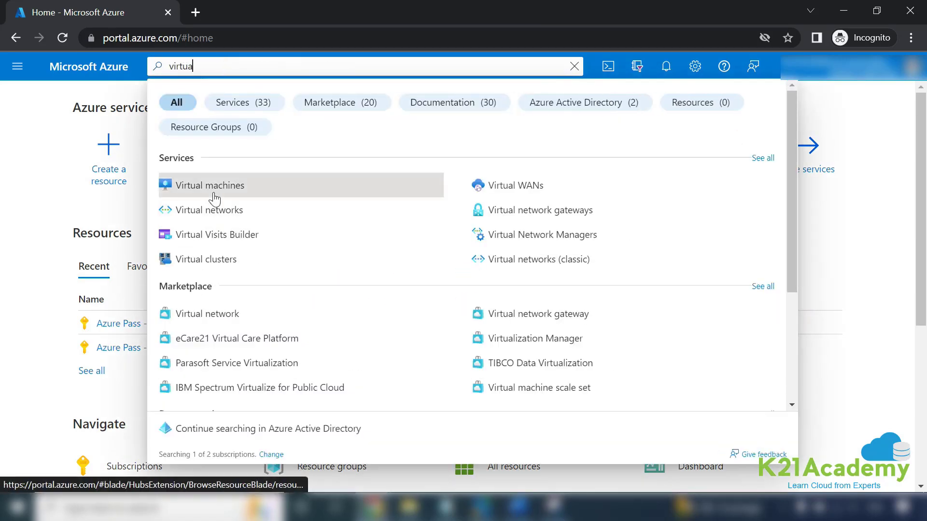
pyautogui.click(239, 193)
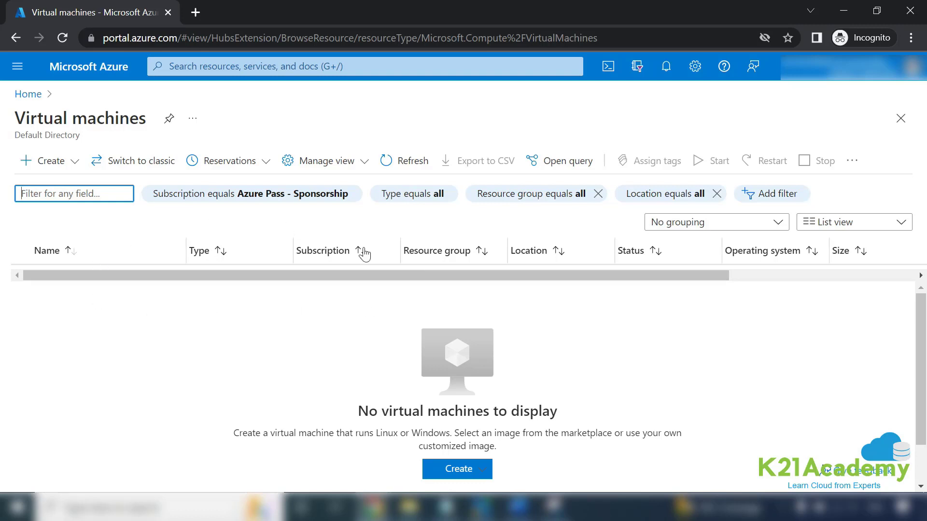
# Step: Start creating an Azure virtual machine and select the enabled Azure Pass - Sponsorship subscription in its project details
pyautogui.click(74, 164)
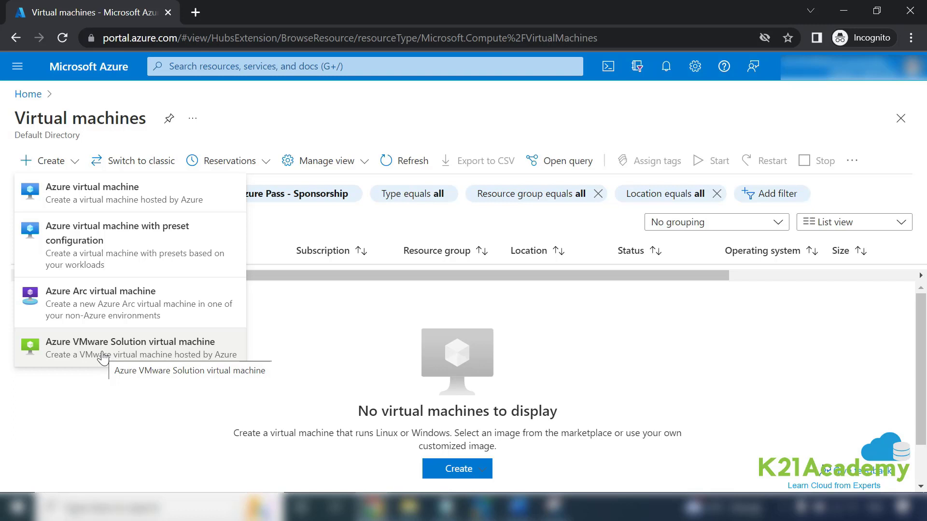
pyautogui.click(64, 203)
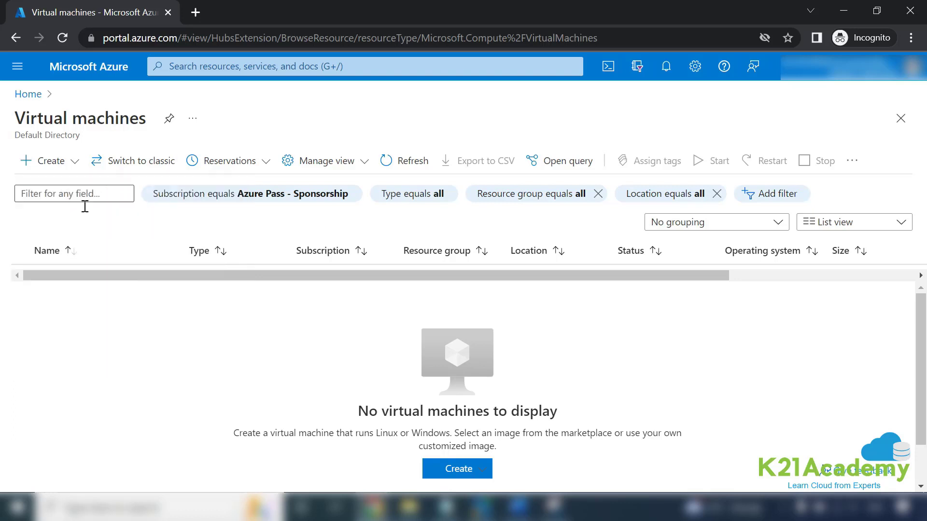
pyautogui.click(453, 476)
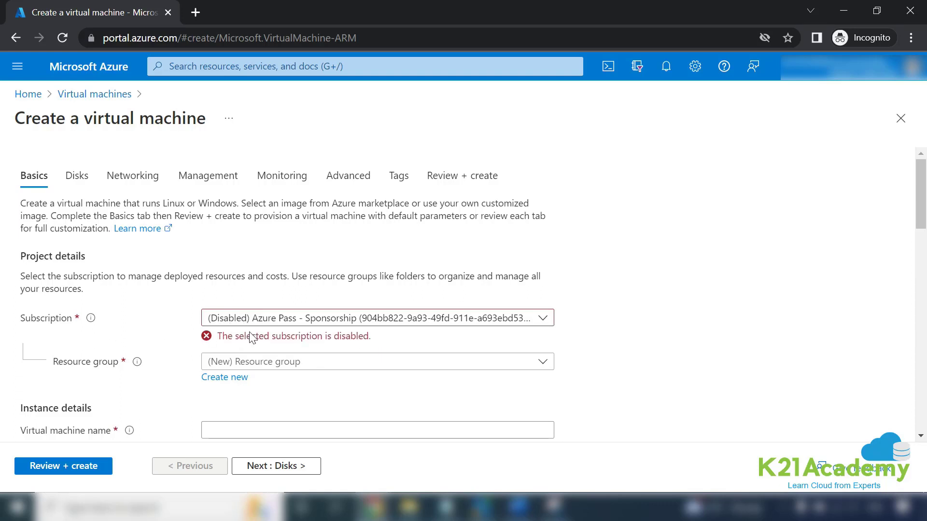
pyautogui.click(277, 327)
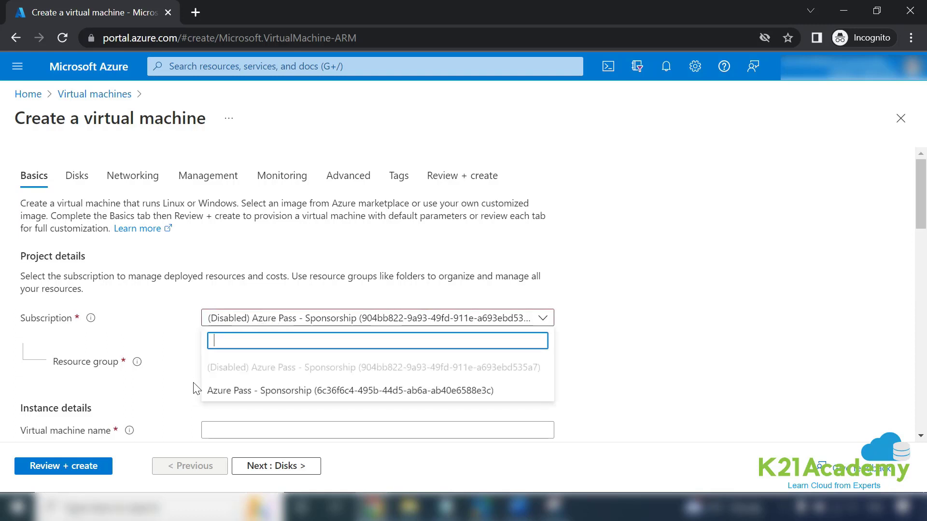
pyautogui.click(237, 394)
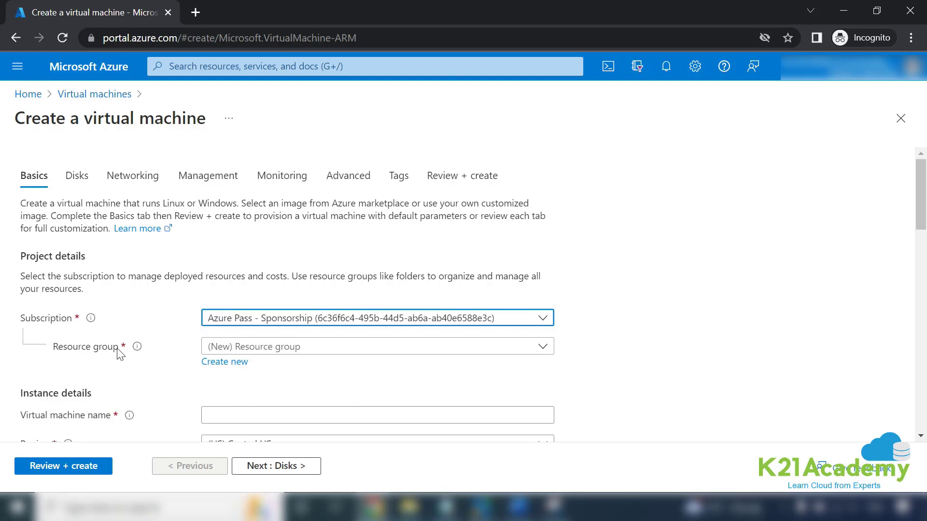
# Step: View the Resource group setting's help text and its list of available groups without choosing one
pyautogui.moveTo(136, 354)
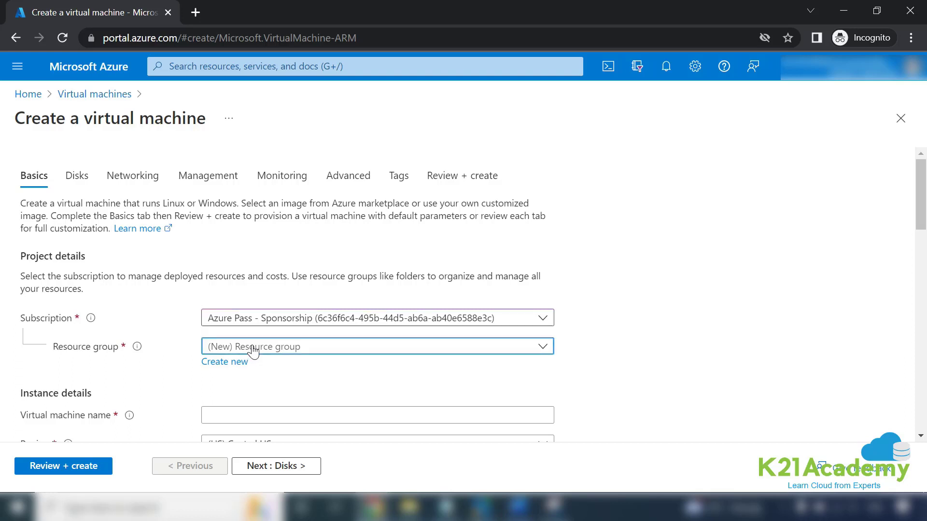
pyautogui.click(254, 351)
pyautogui.click(186, 383)
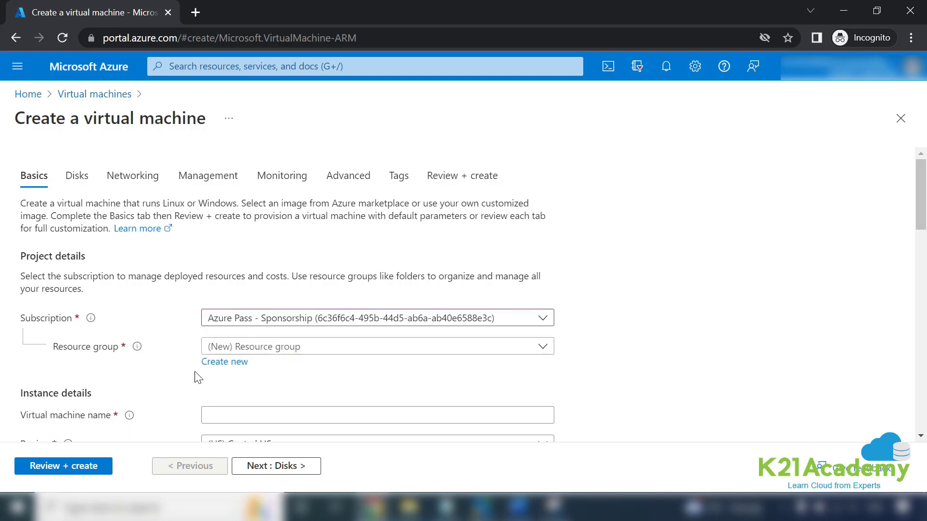
pyautogui.click(225, 350)
pyautogui.write('k21academy-vm')
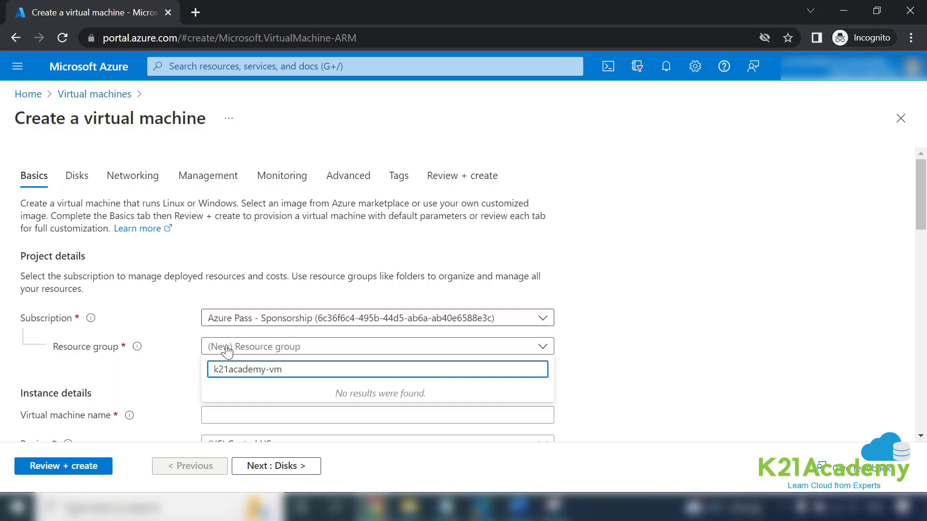
pyautogui.write('-windows')
pyautogui.click(721, 367)
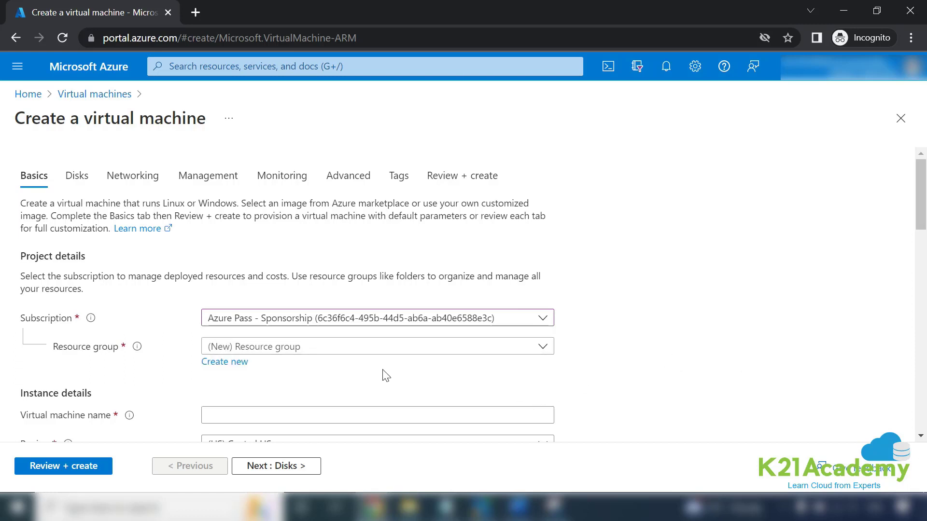
# Step: Try to create a new resource group named k21academy-vm-windows for the virtual machine
pyautogui.click(224, 363)
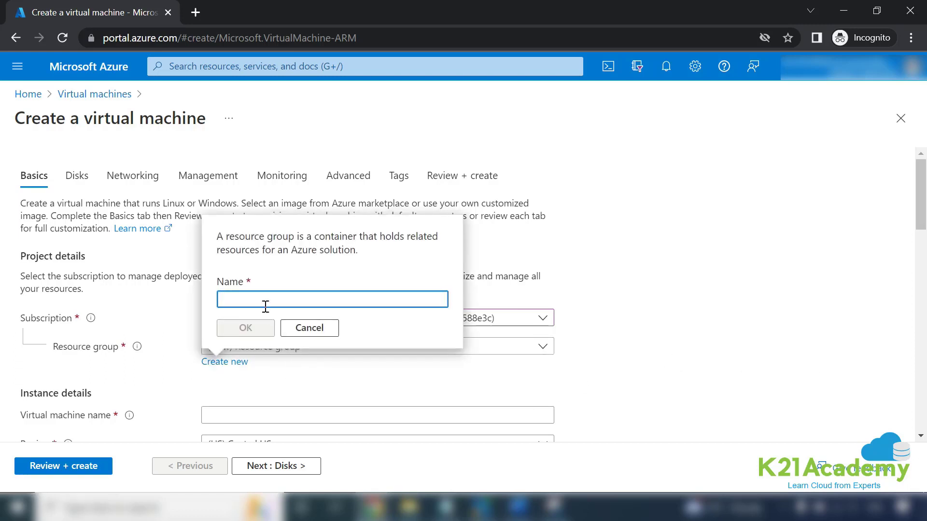
pyautogui.write('k21acad')
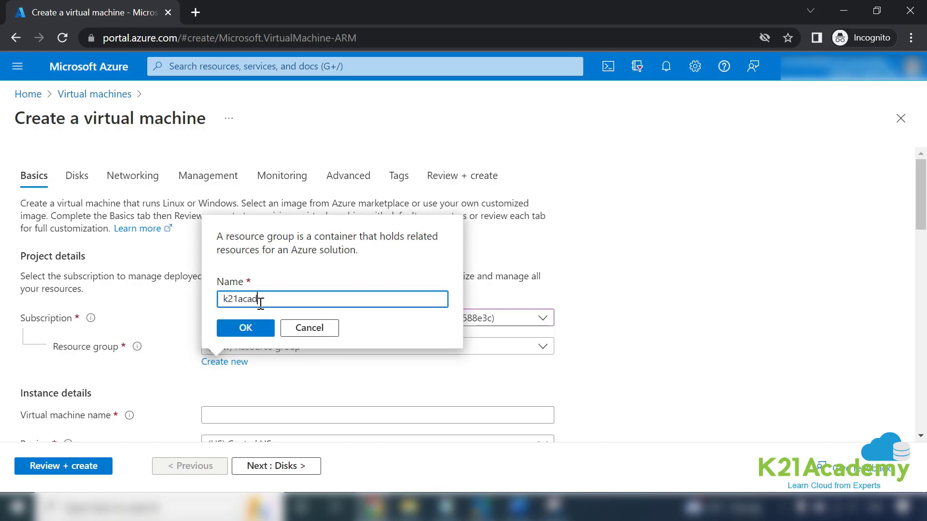
pyautogui.write('emy-vm-windows')
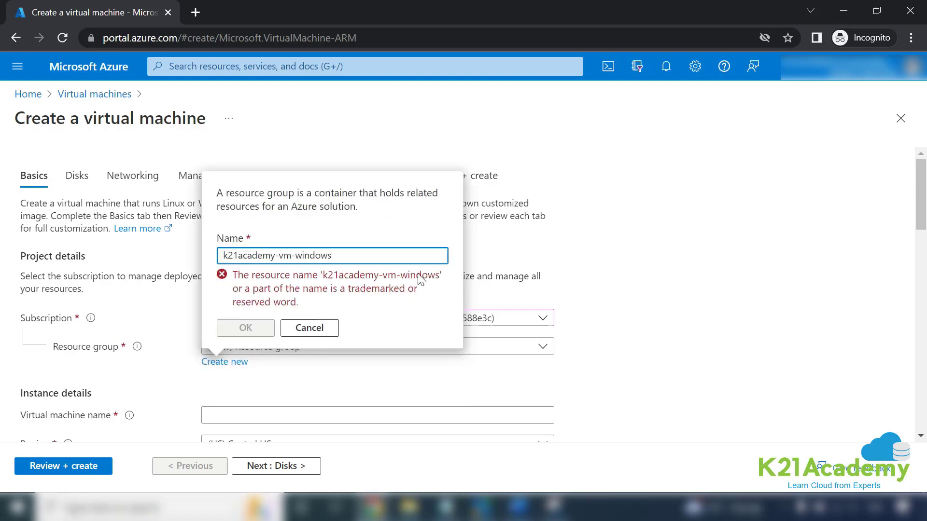
pyautogui.click(308, 328)
pyautogui.click(261, 348)
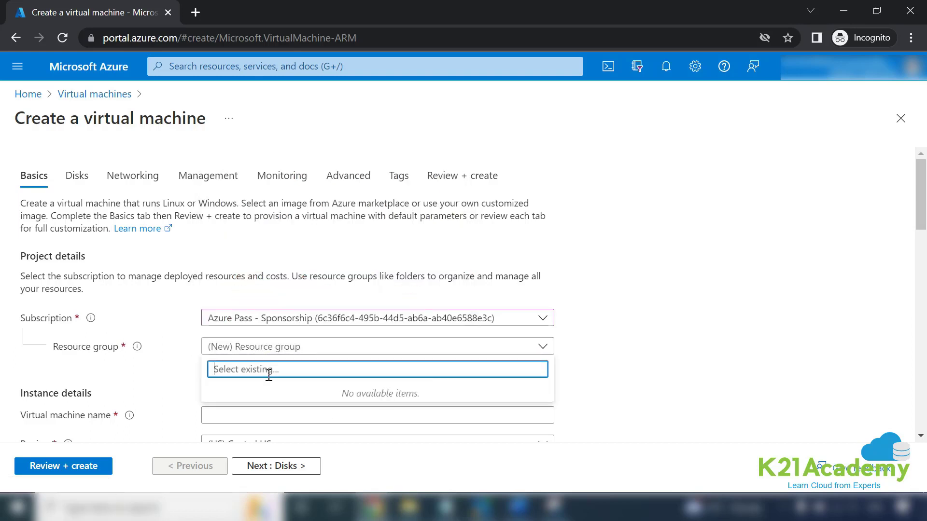
pyautogui.click(595, 355)
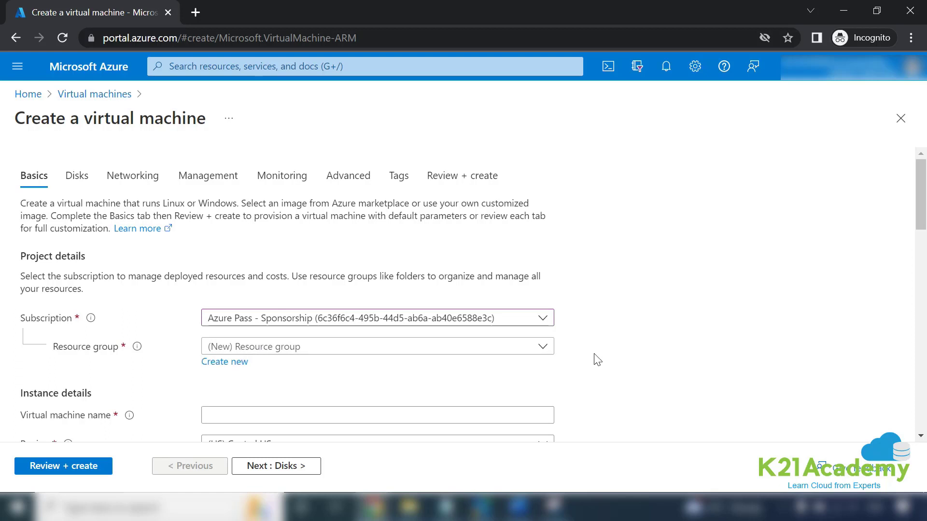
# Step: Create a new resource group named k21vmwin for the virtual machine
pyautogui.click(209, 366)
pyautogui.press('BackSpace')
pyautogui.press('BackSpace')
pyautogui.press('BackSpace')
pyautogui.press('BackSpace')
pyautogui.press('BackSpace')
pyautogui.press('BackSpace')
pyautogui.press('BackSpace')
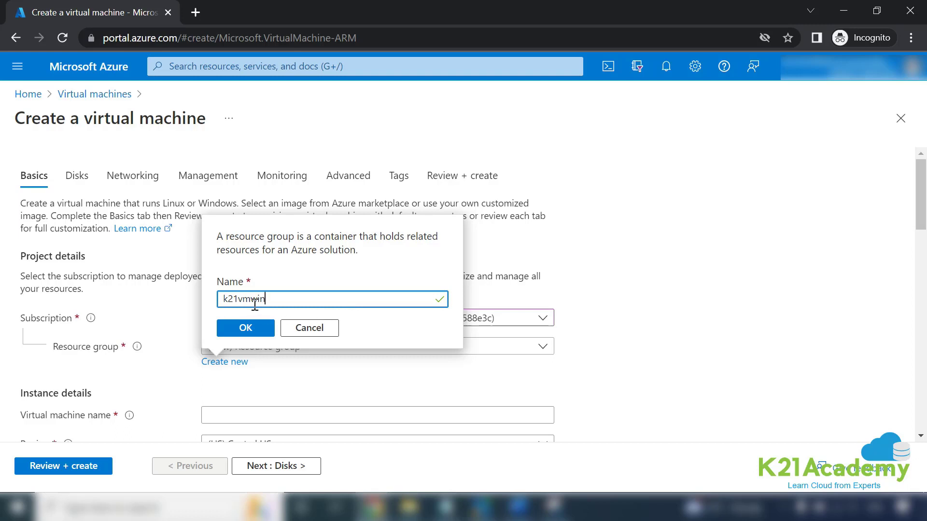
pyautogui.click(259, 332)
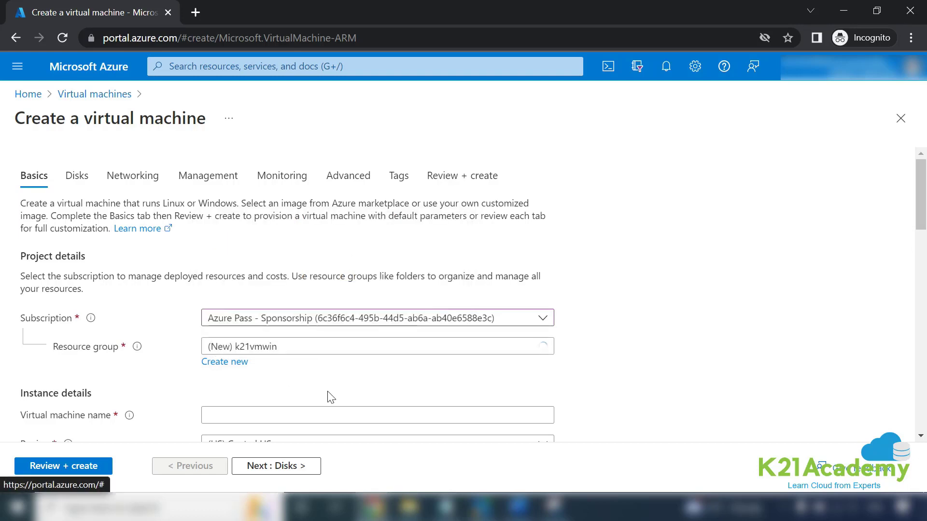
# Step: Name the virtual machine vmwindows01 in the instance details
pyautogui.scroll(-2, 289, 376)
pyautogui.click(241, 335)
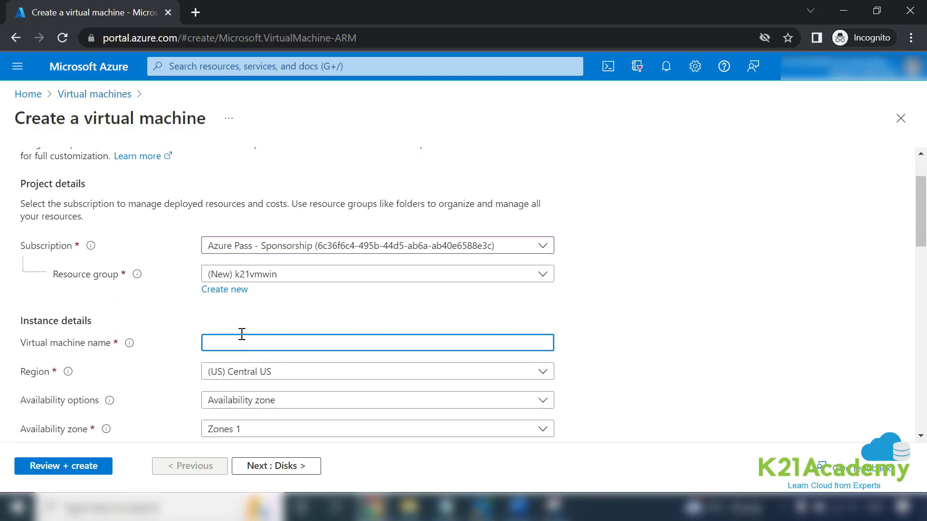
pyautogui.write('vmwindows01')
# Step: Look through the available Azure regions for the virtual machine, including the recommended ones, without choosing another
pyautogui.scroll(-2, 589, 372)
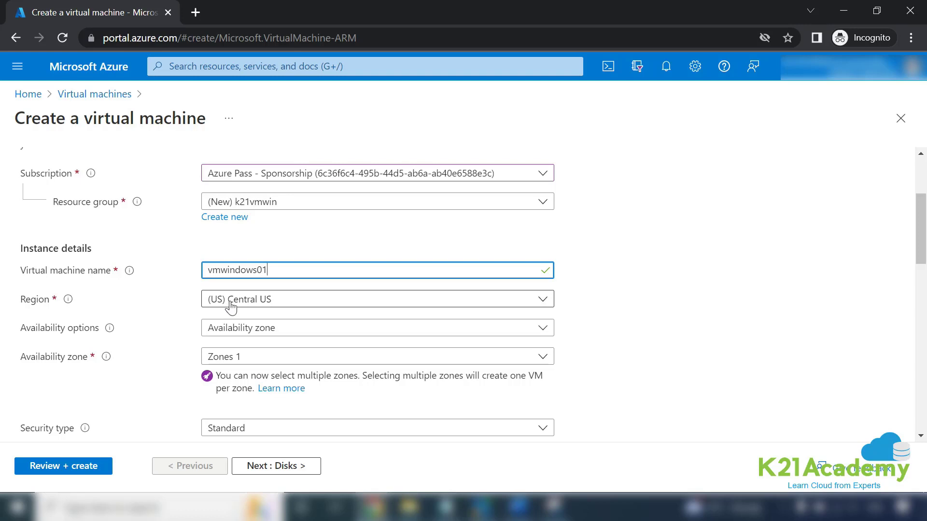
pyautogui.click(231, 307)
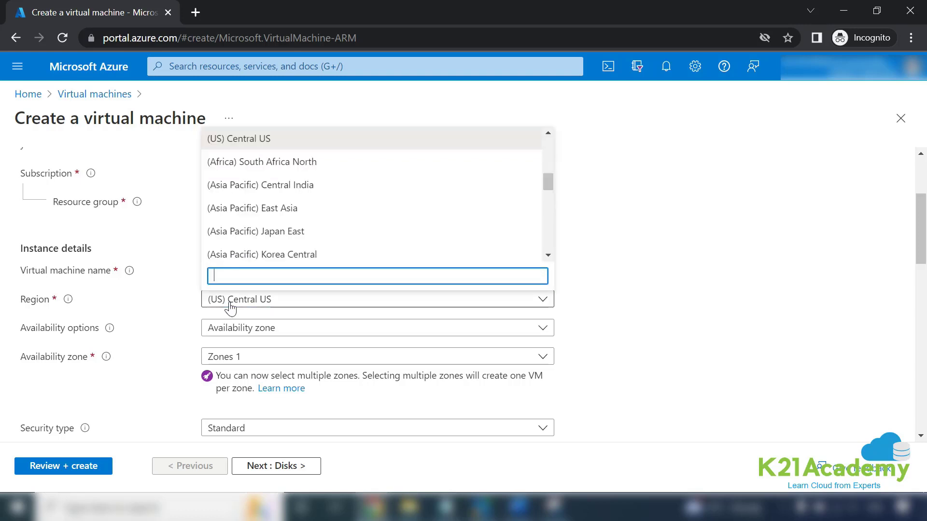
pyautogui.click(551, 180)
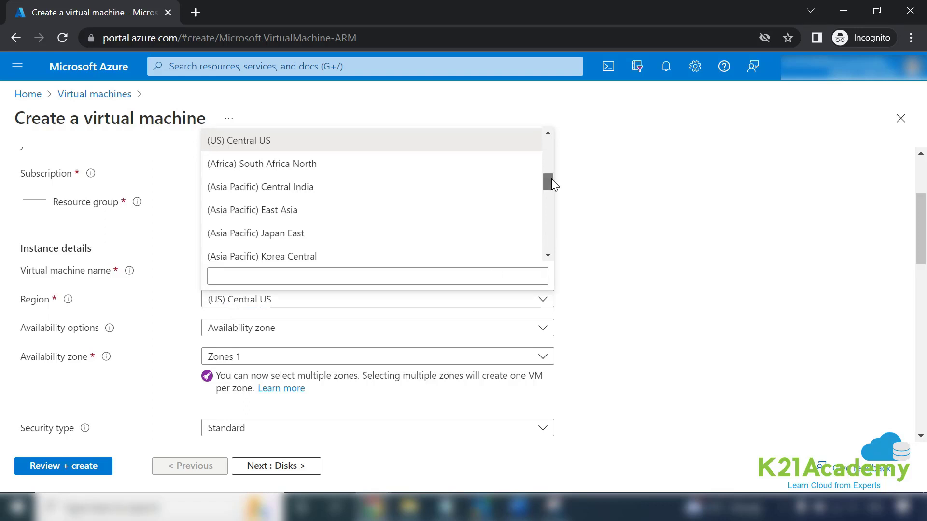
pyautogui.moveTo(551, 179); pyautogui.dragTo(554, 145)
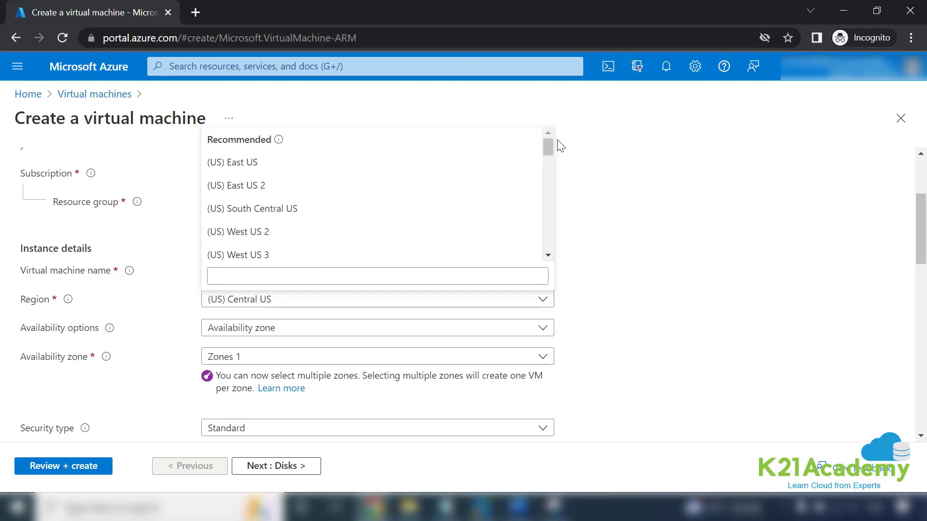
pyautogui.click(649, 234)
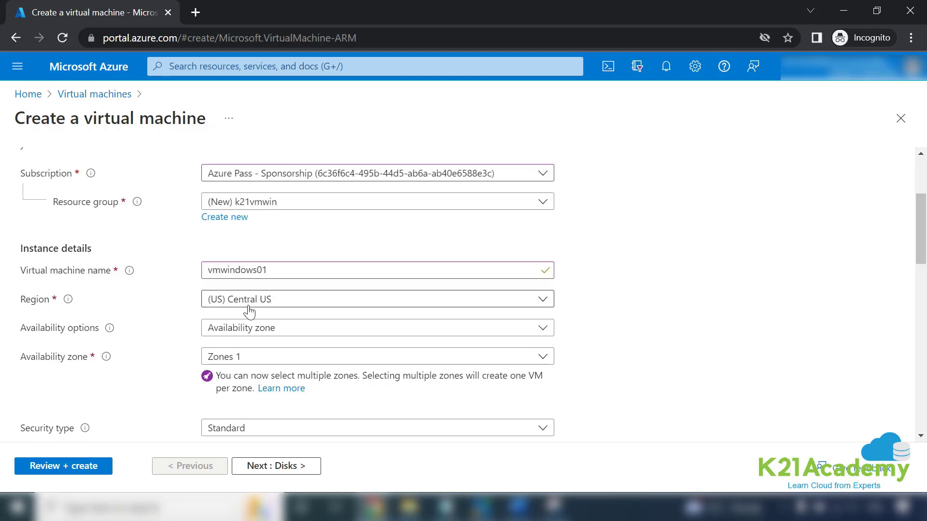
pyautogui.click(259, 304)
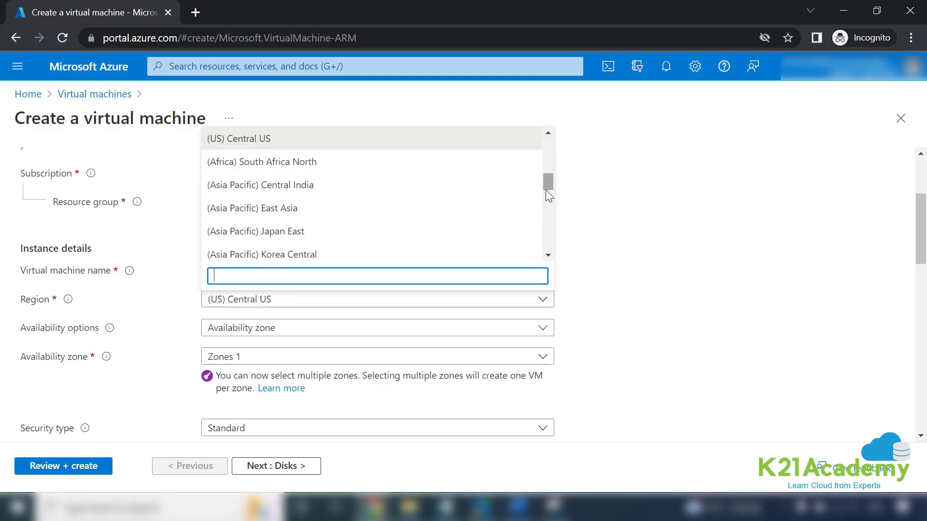
pyautogui.moveTo(548, 182); pyautogui.dragTo(548, 162)
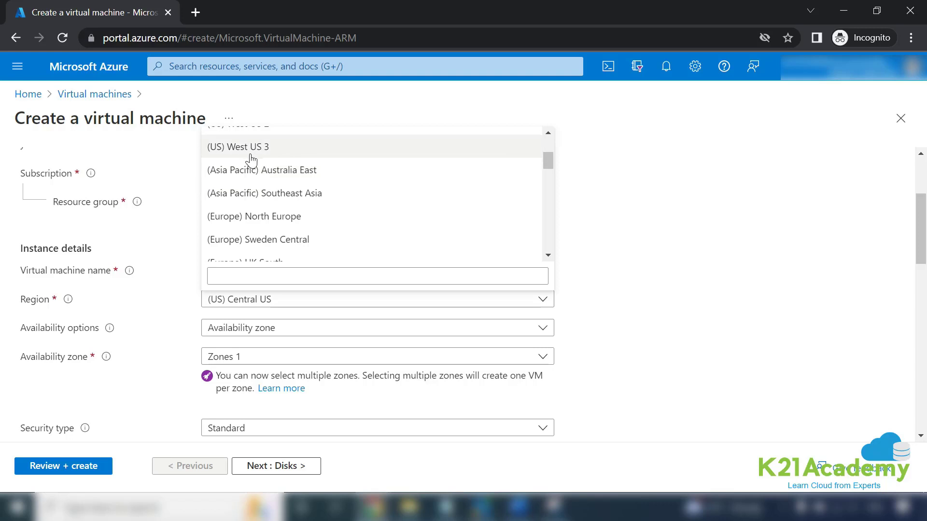
pyautogui.click(610, 242)
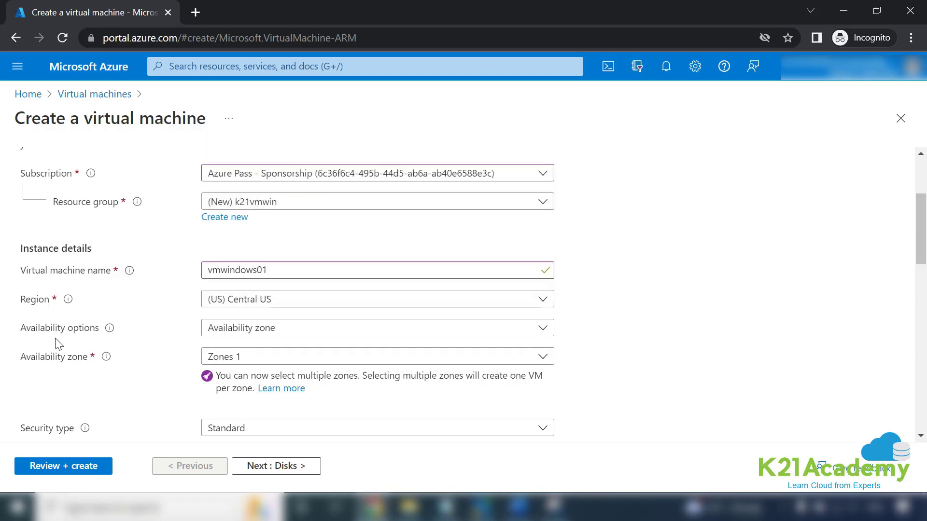
# Step: Read the help text for the availability options and choose No infrastructure redundancy required
pyautogui.moveTo(111, 329)
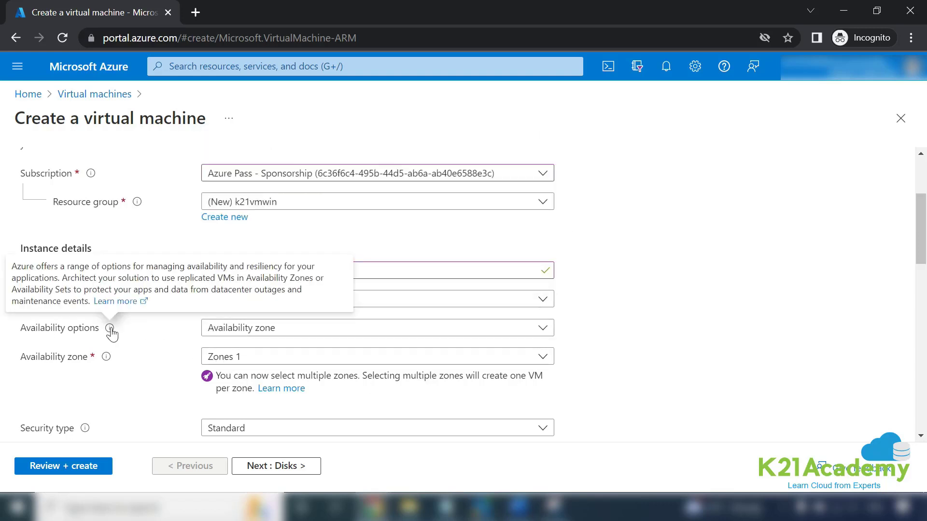
pyautogui.click(260, 331)
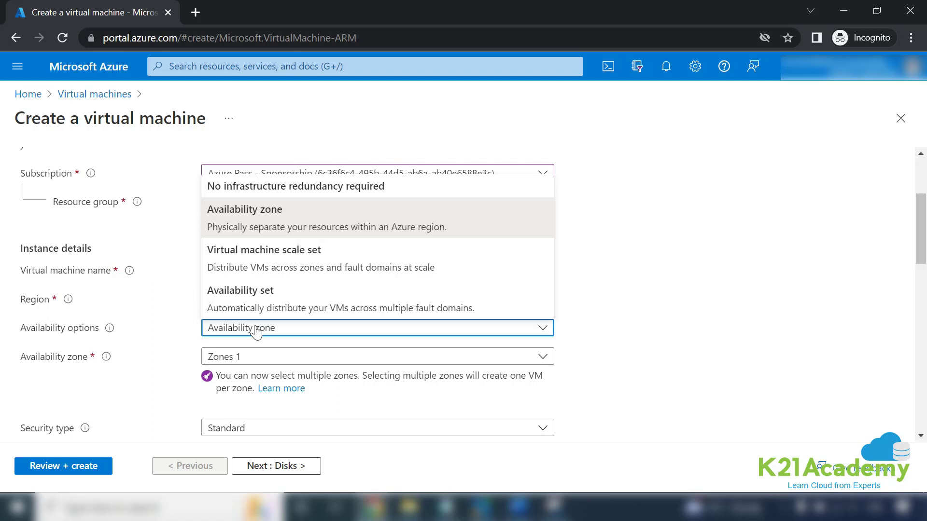
pyautogui.click(256, 186)
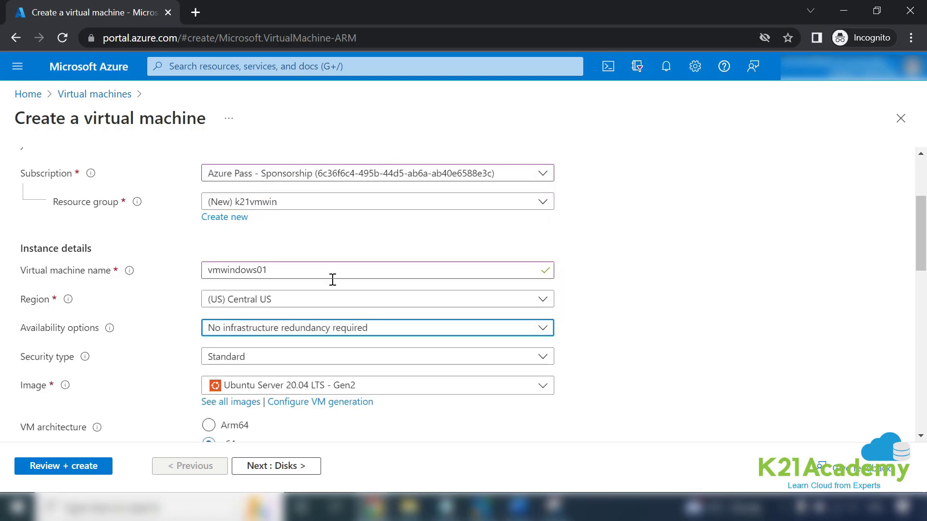
# Step: Set the virtual machine's availability options to Availability zone and select Zone 1
pyautogui.click(363, 333)
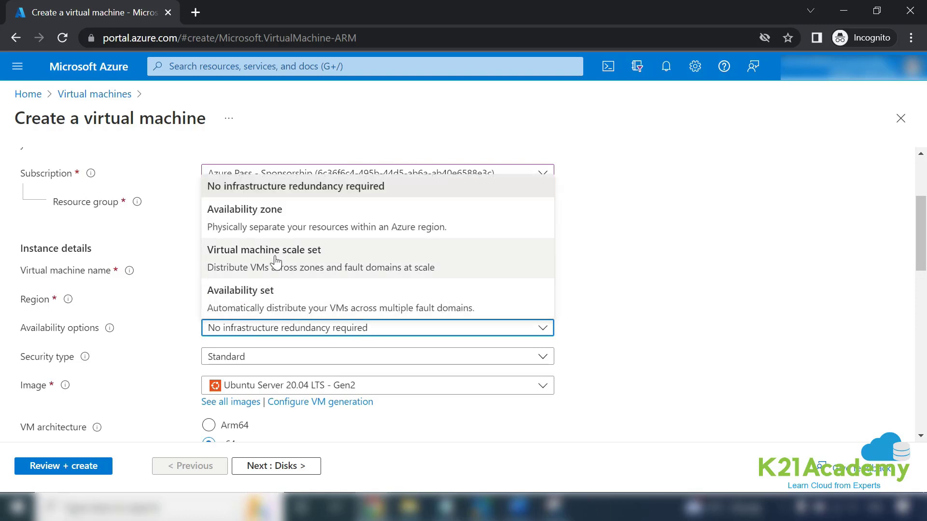
pyautogui.click(262, 226)
pyautogui.scroll(-2, 314, 392)
pyautogui.click(249, 286)
pyautogui.click(238, 309)
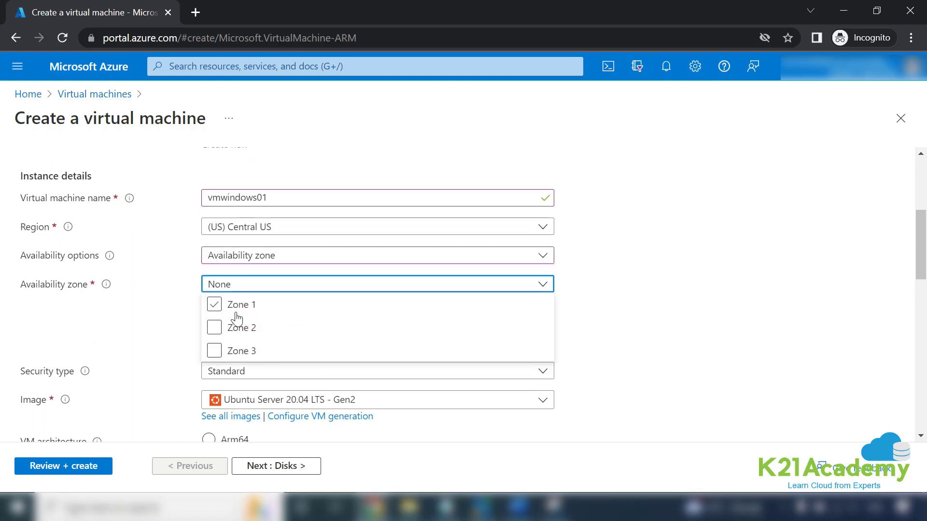
pyautogui.click(215, 312)
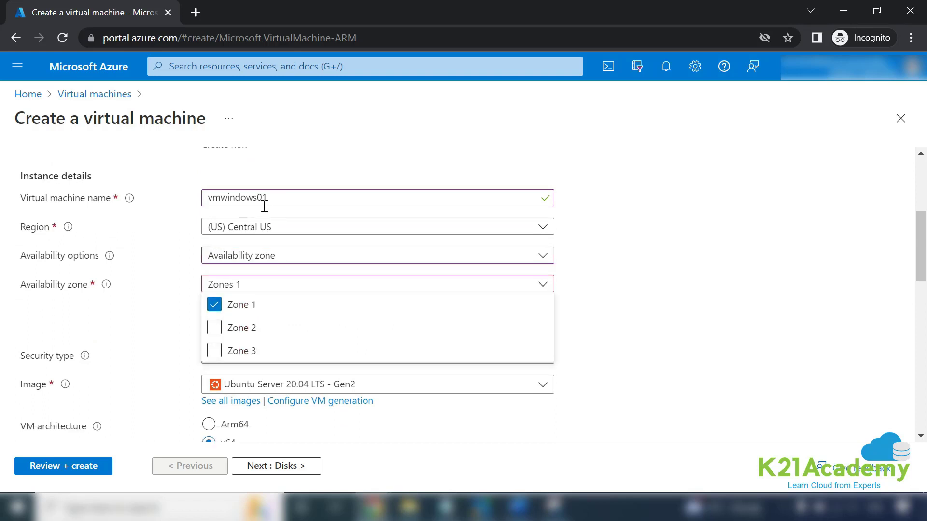
# Step: Add Zone 2 and Zone 3 to the availability zone selection and remove both again
pyautogui.click(215, 327)
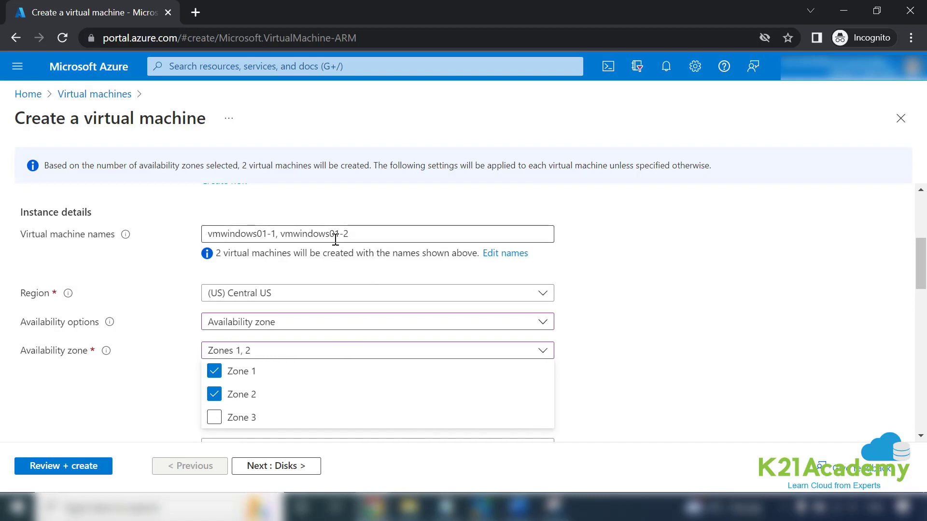
pyautogui.click(213, 417)
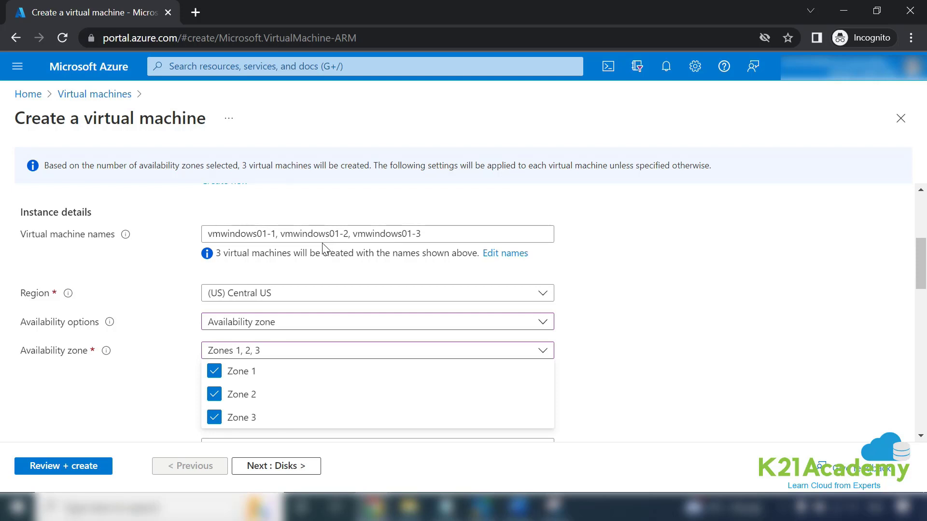
pyautogui.click(214, 417)
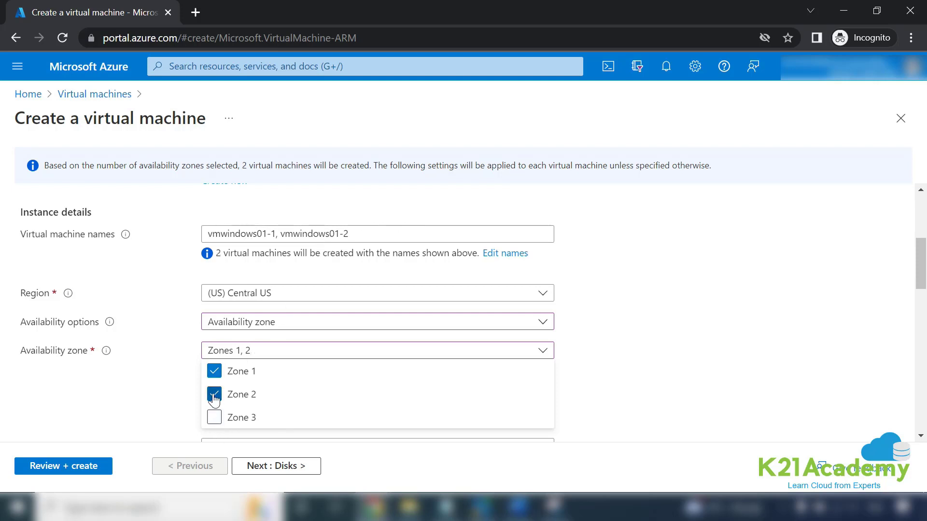
pyautogui.click(214, 394)
pyautogui.click(170, 385)
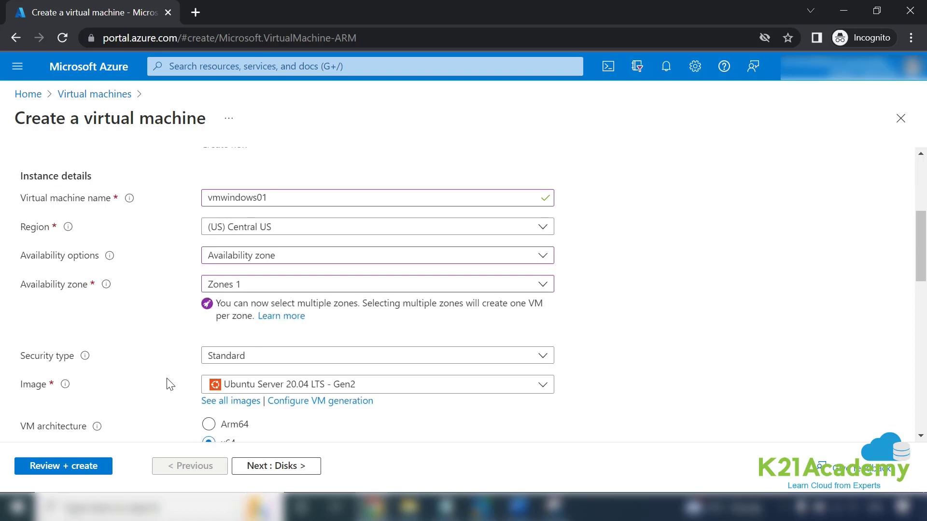
# Step: Clear Zone 1 from the availability zone selection and select it again
pyautogui.click(242, 287)
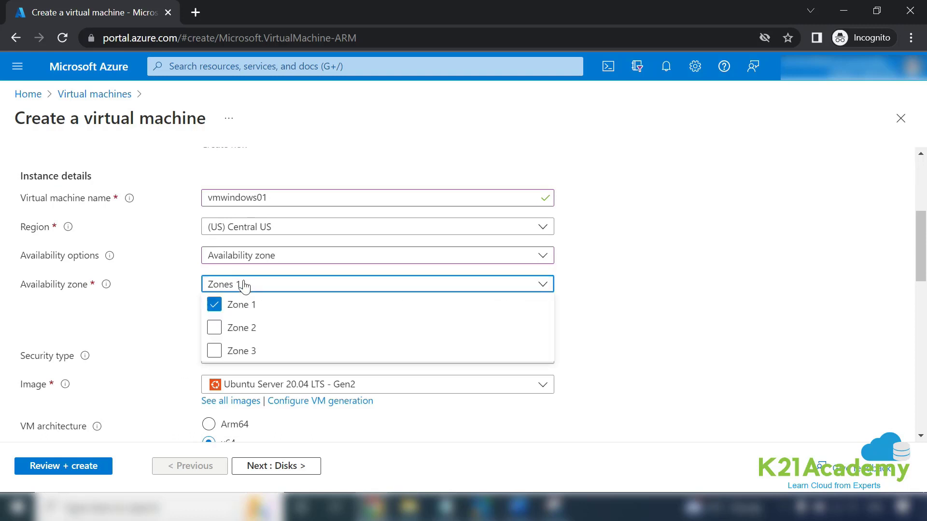
pyautogui.click(213, 312)
pyautogui.click(161, 323)
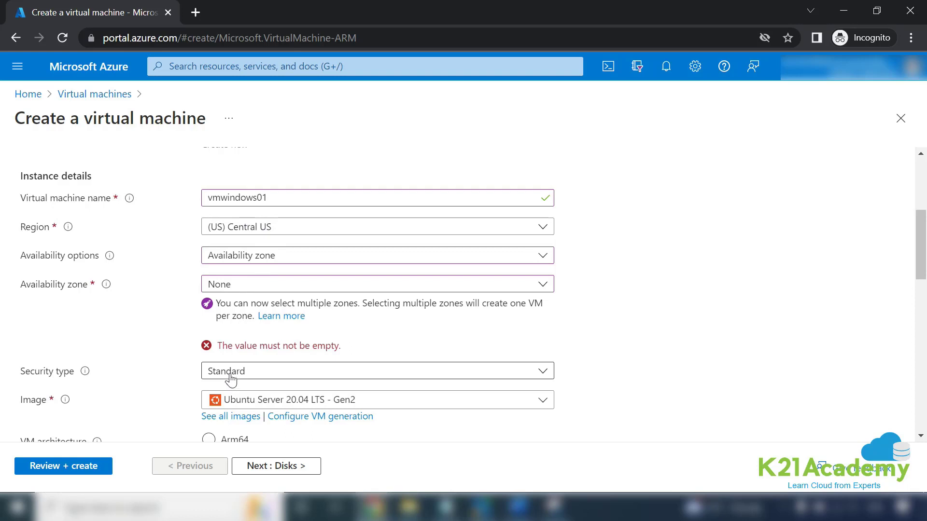
pyautogui.click(223, 376)
pyautogui.click(179, 372)
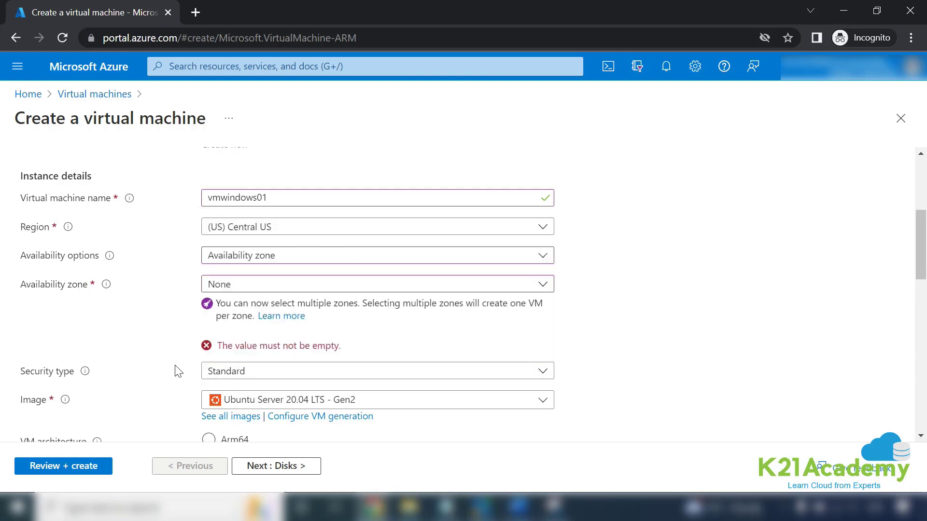
pyautogui.click(242, 289)
pyautogui.click(214, 305)
pyautogui.click(662, 347)
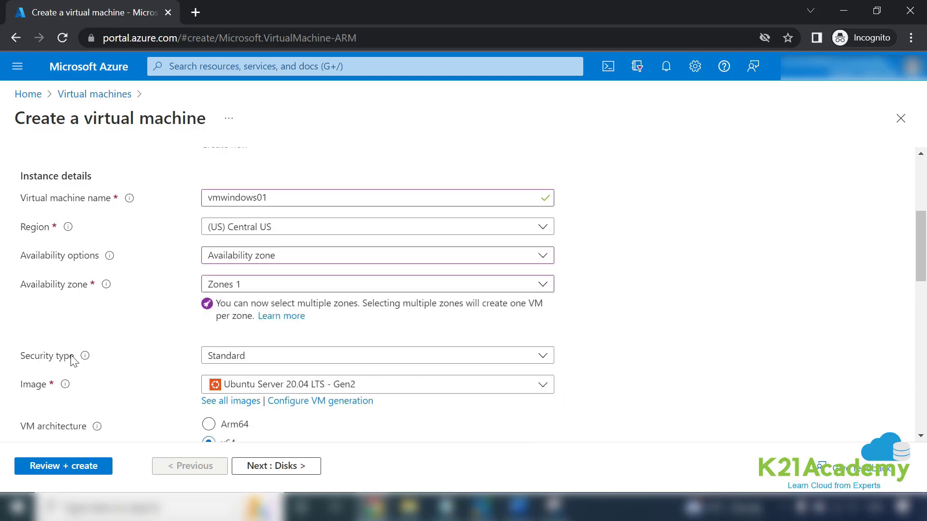
# Step: Read the help text for the security type and choose Standard from its options
pyautogui.moveTo(84, 363)
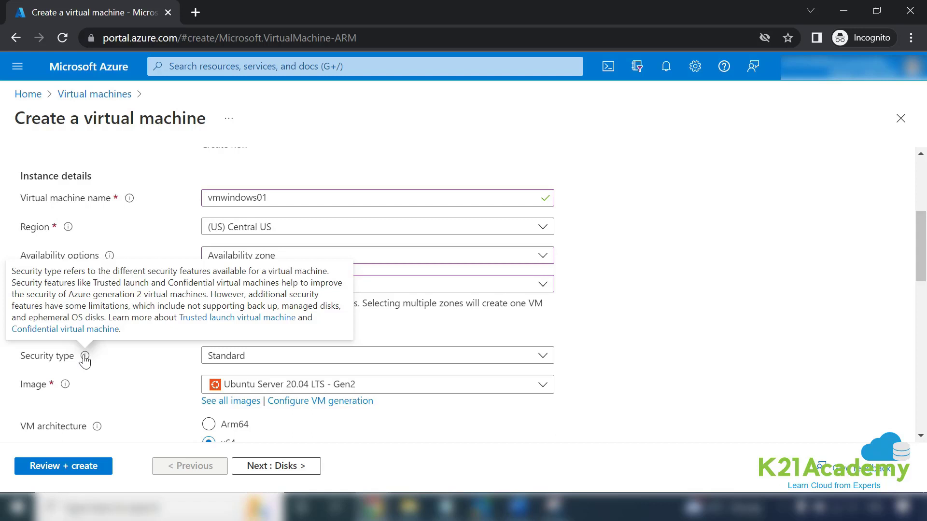
pyautogui.click(237, 361)
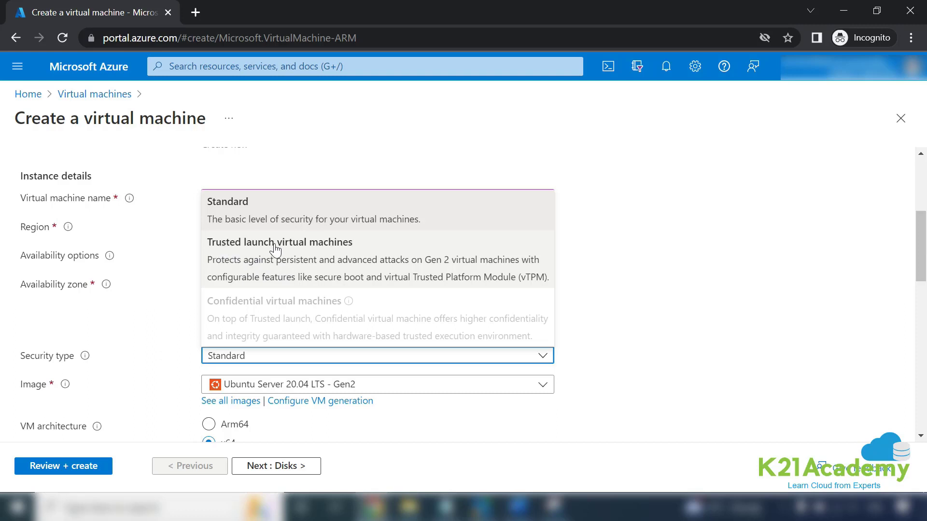
pyautogui.click(239, 218)
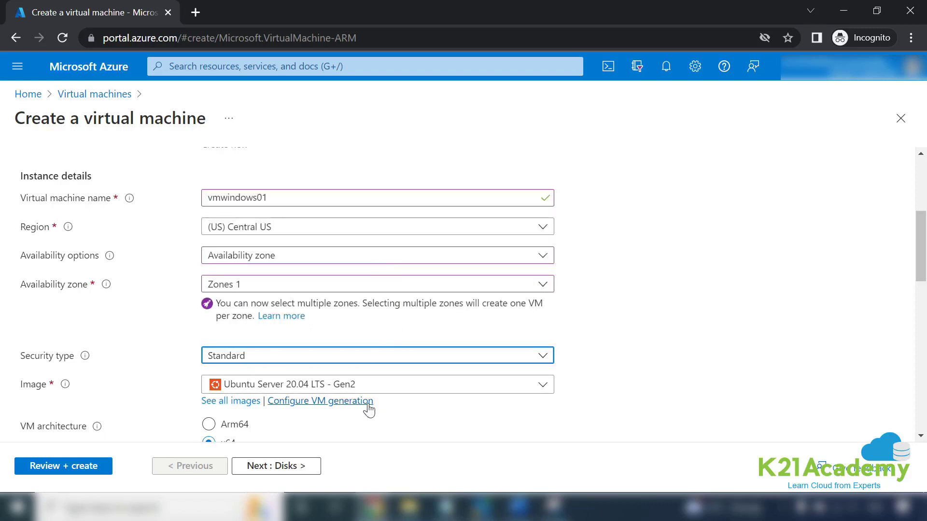
# Step: Set the virtual machine's image to Windows Server 2019 Datacenter - Gen2
pyautogui.scroll(-3, 437, 433)
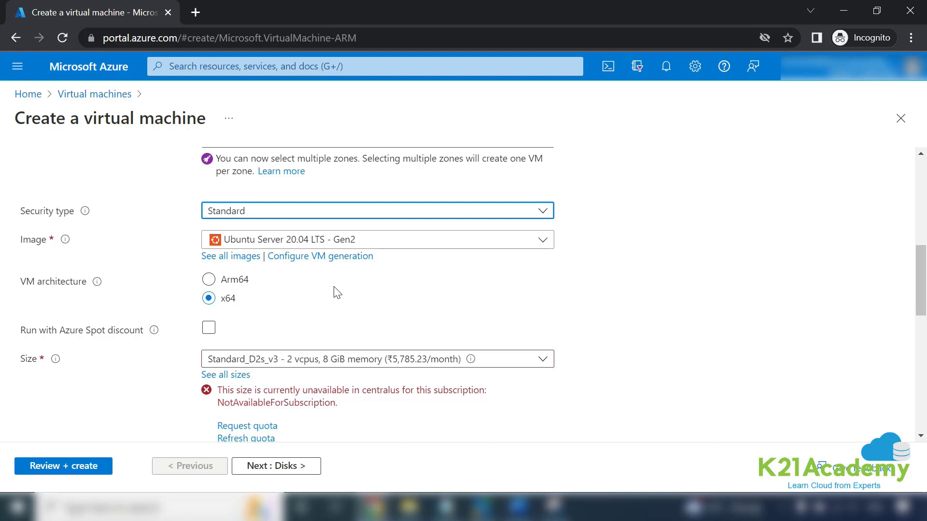
pyautogui.click(244, 245)
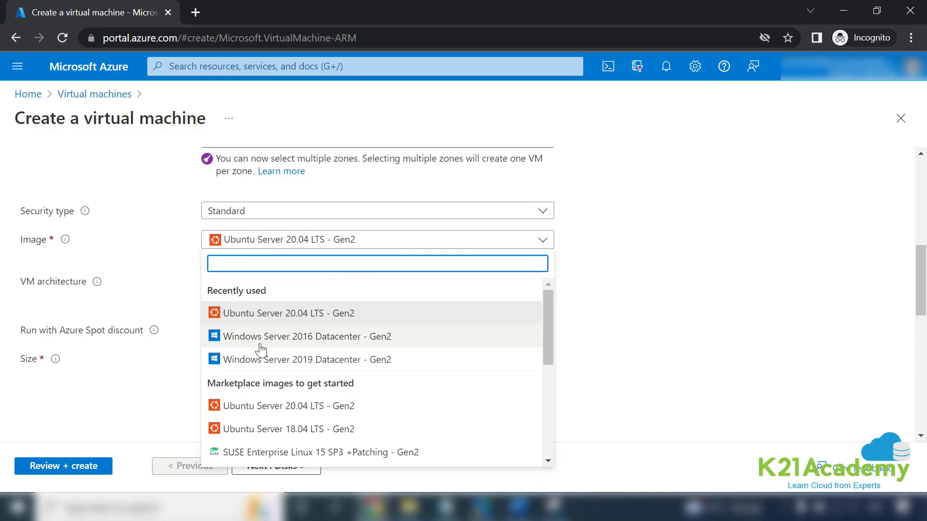
pyautogui.click(282, 366)
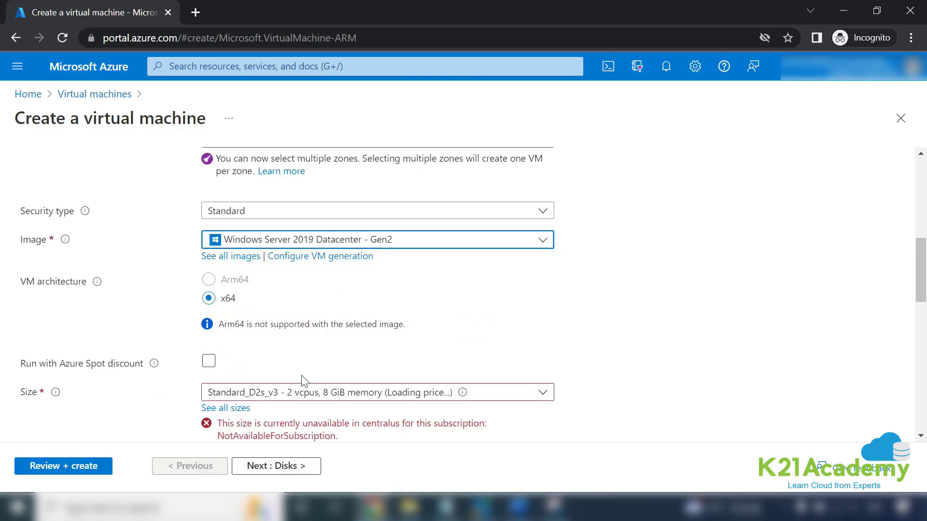
# Step: Read the help text for the Azure Spot discount and look through the sizes offered for the virtual machine
pyautogui.scroll(-2, 304, 374)
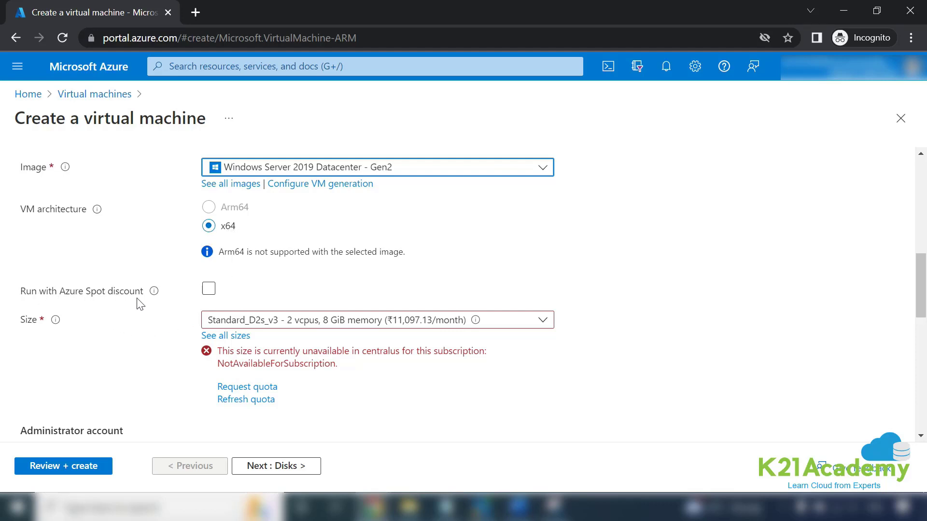
pyautogui.moveTo(153, 293)
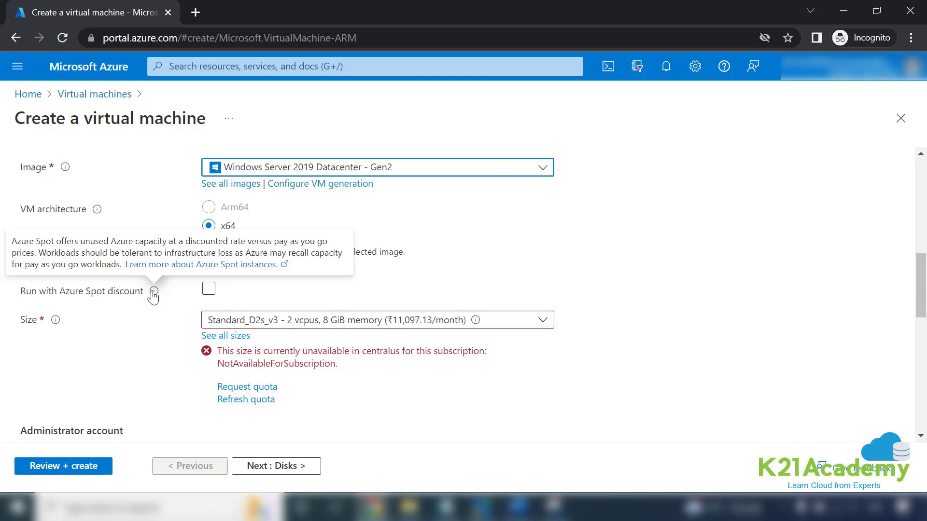
pyautogui.click(208, 289)
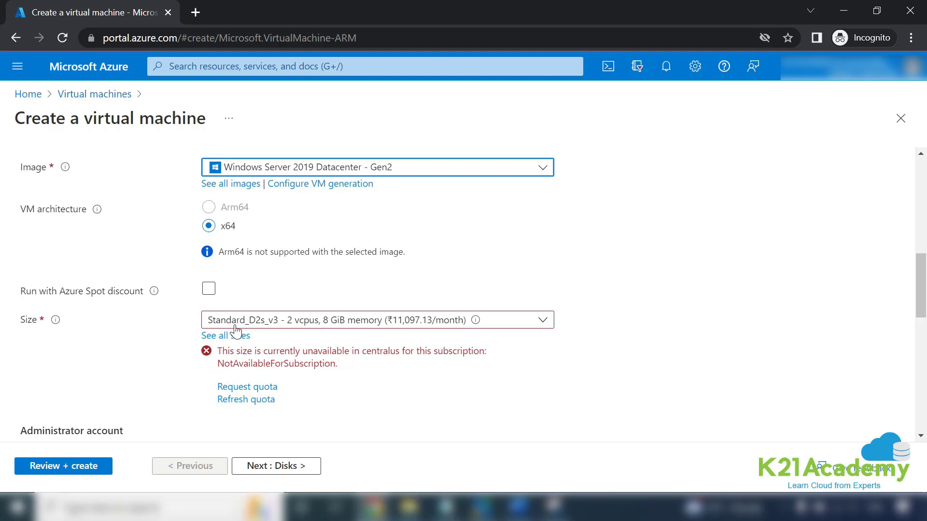
pyautogui.click(291, 323)
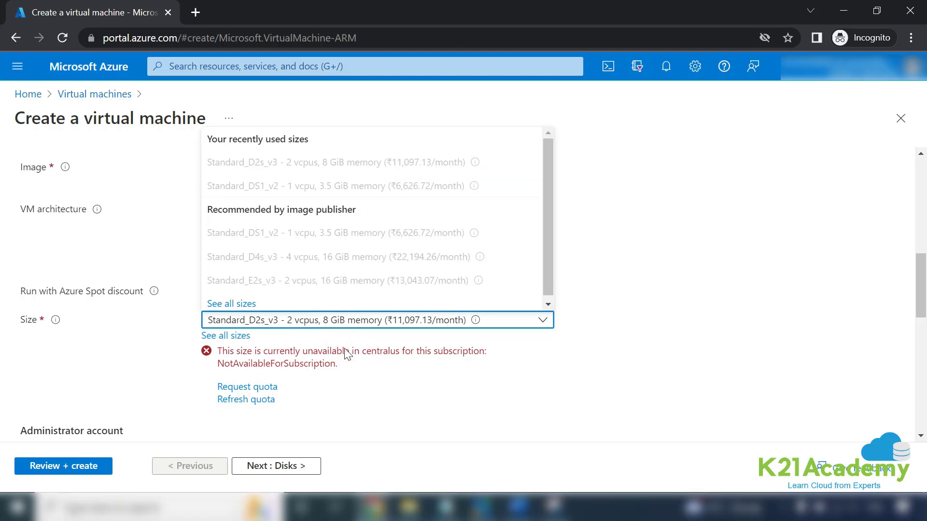
pyautogui.click(345, 372)
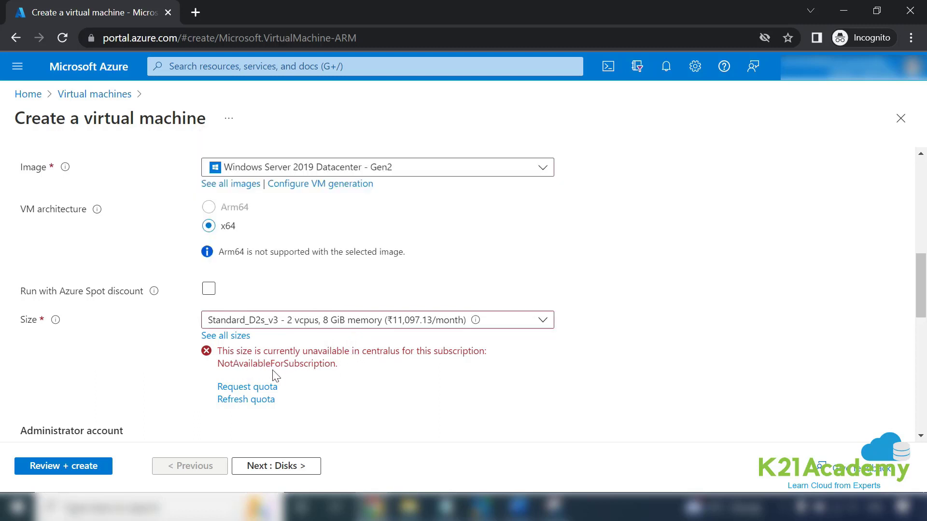
# Step: Change the virtual machine's region to (US) East US and check the size setting for that region
pyautogui.scroll(8, 273, 374)
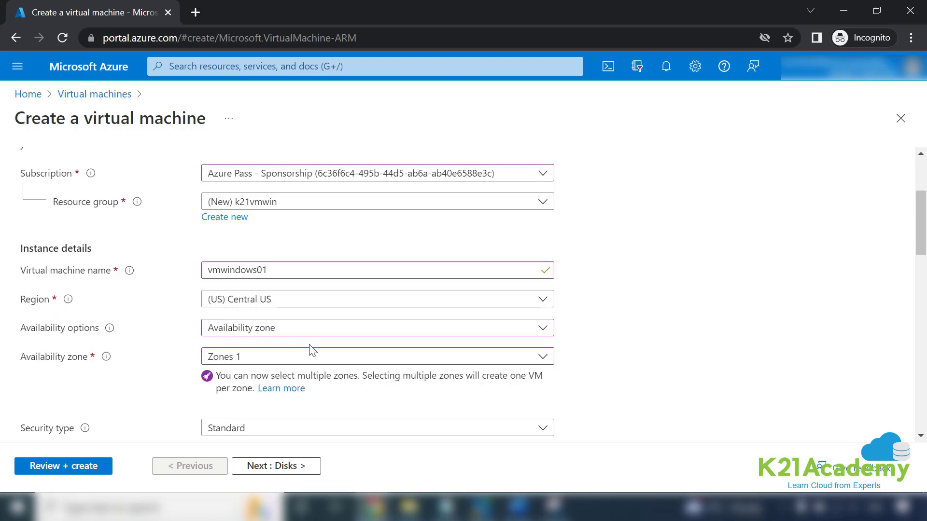
pyautogui.scroll(-4, 311, 350)
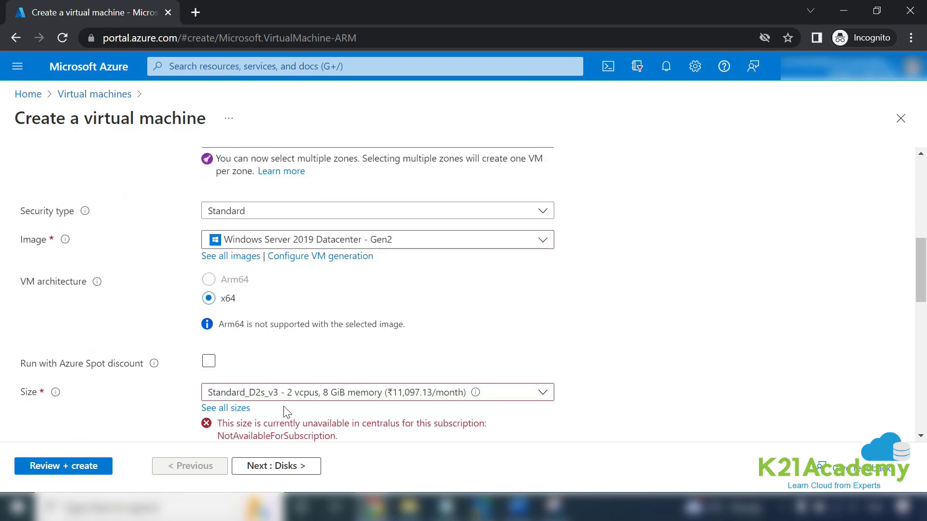
pyautogui.scroll(3, 389, 374)
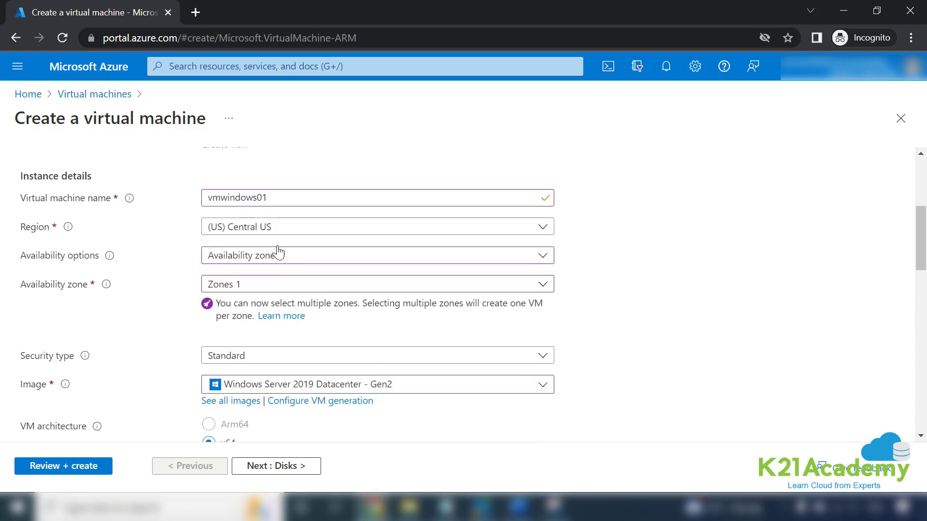
pyautogui.click(273, 232)
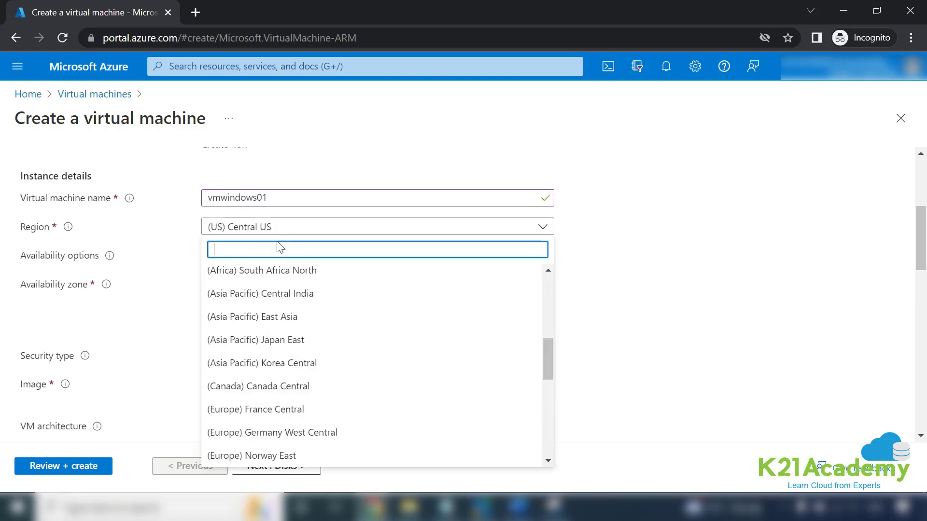
pyautogui.scroll(6, 409, 345)
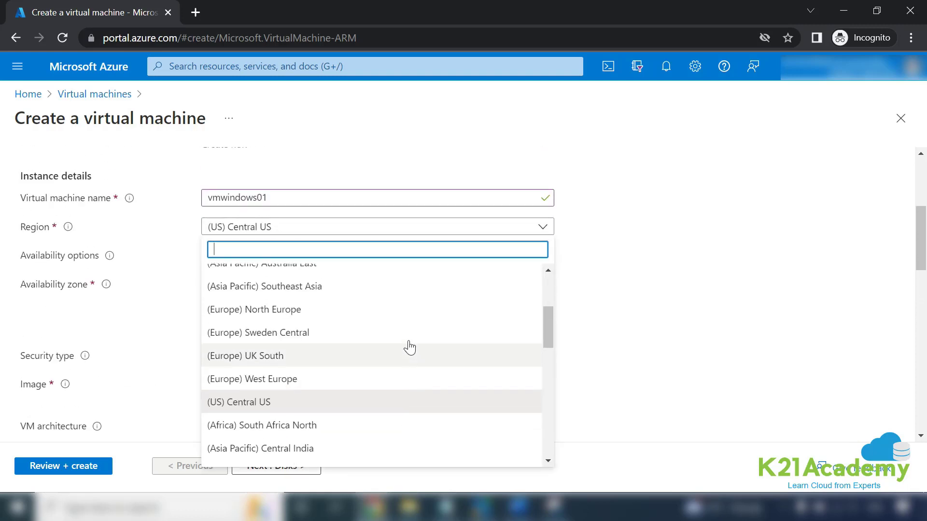
pyautogui.click(242, 301)
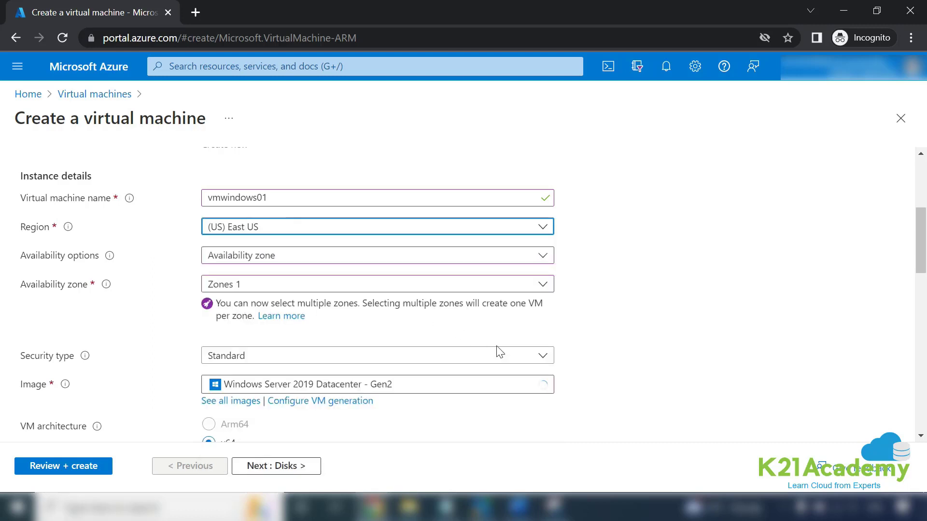
pyautogui.scroll(-3, 618, 363)
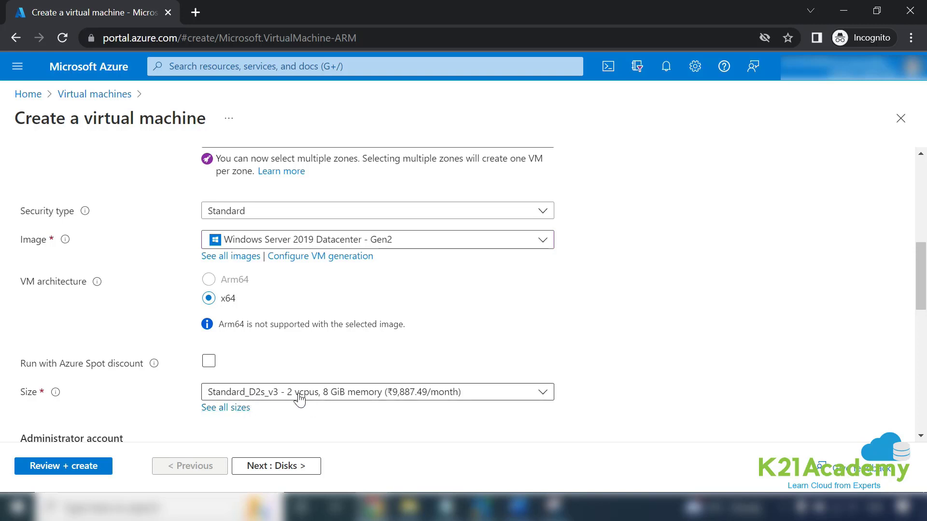
# Step: Enter administrator as the administrator account's username and shorten it to admin
pyautogui.scroll(-2, 364, 422)
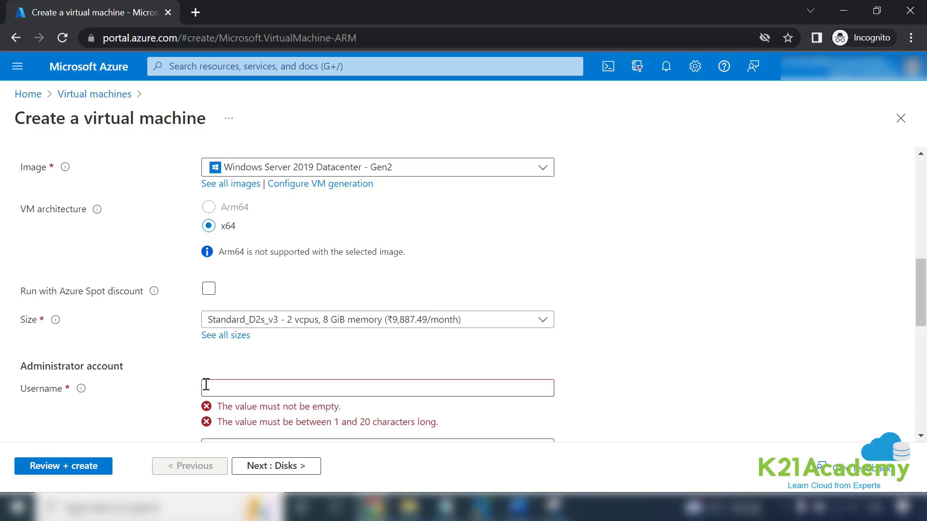
pyautogui.click(230, 390)
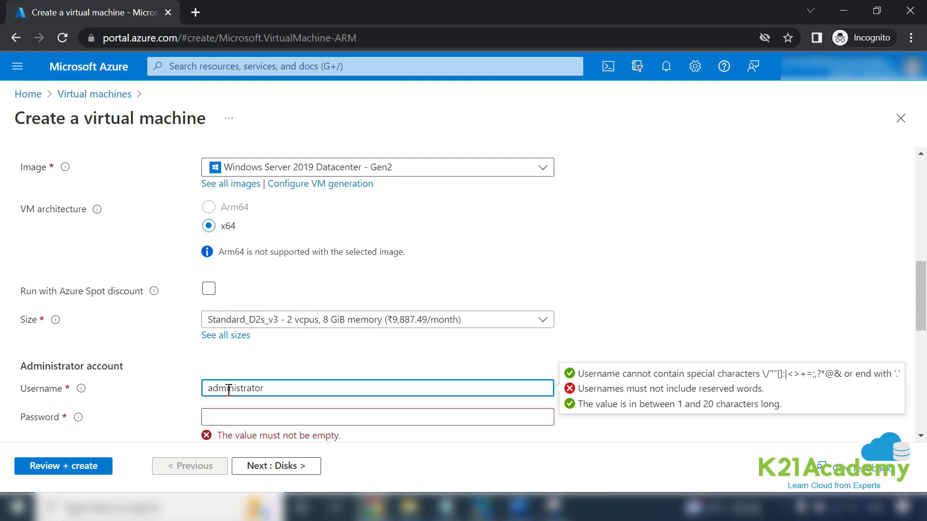
pyautogui.click(244, 415)
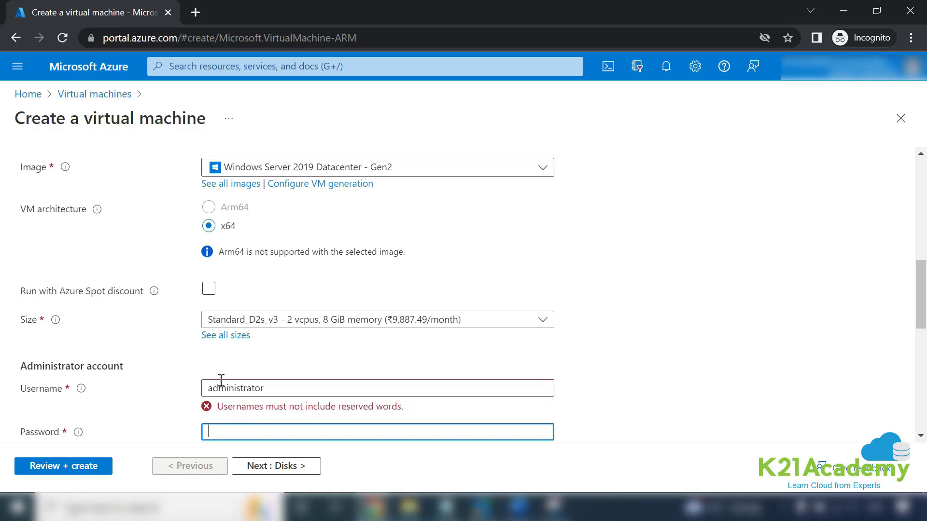
pyautogui.moveTo(234, 389); pyautogui.dragTo(326, 392)
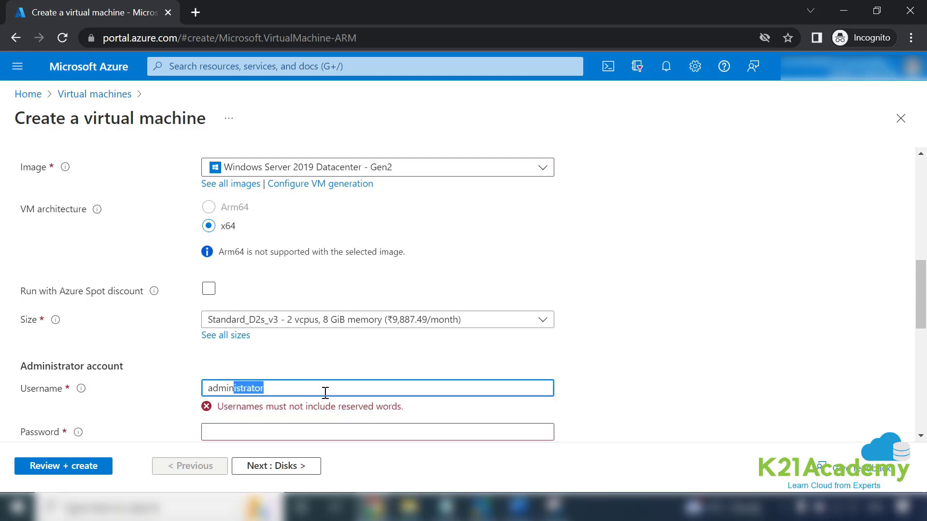
pyautogui.press('BackSpace')
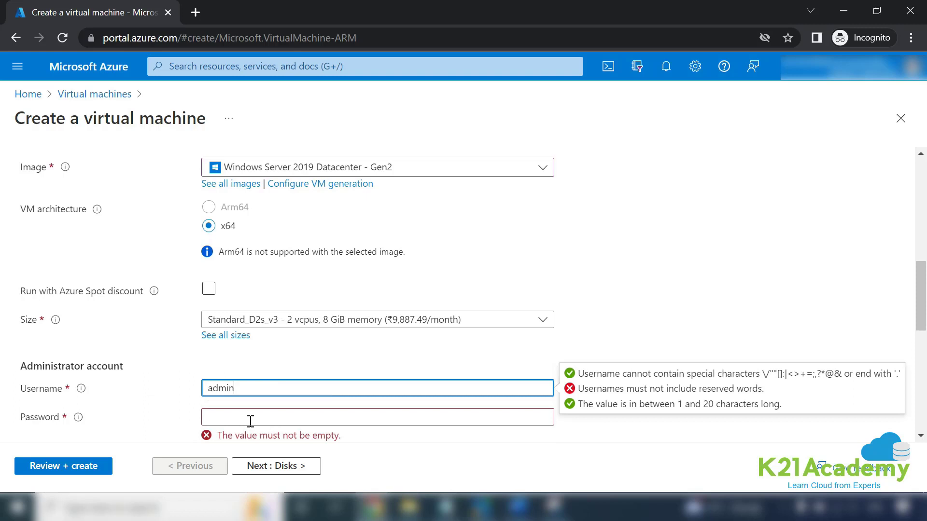
# Step: Change the administrator account's username to winadmin
pyautogui.click(255, 427)
pyautogui.click(228, 387)
pyautogui.moveTo(244, 387); pyautogui.dragTo(209, 387)
pyautogui.click(210, 388)
pyautogui.write('win')
pyautogui.press('Tab')
# Step: Copy the virtual machine name vmwindows01 and paste it over the administrator account's username
pyautogui.scroll(5, 261, 392)
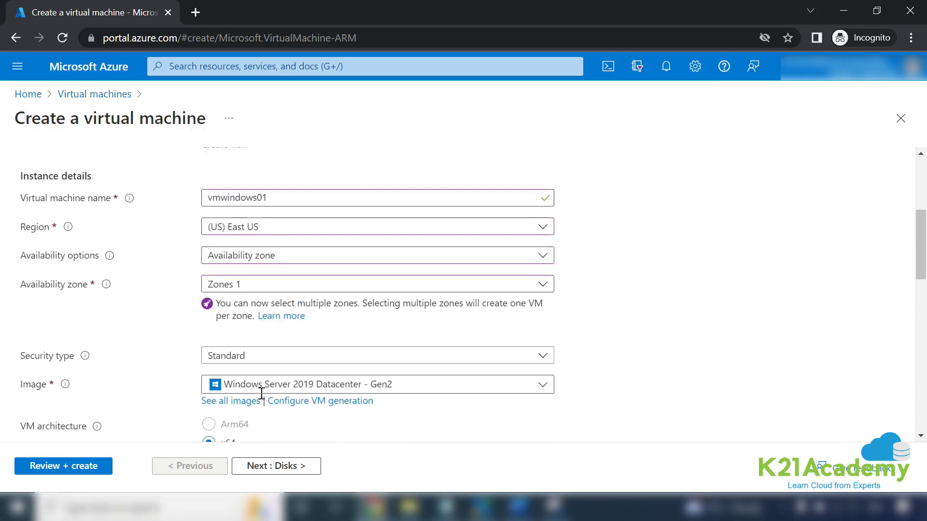
pyautogui.moveTo(272, 200); pyautogui.dragTo(200, 199)
pyautogui.hotkey('ctrl', 'c')
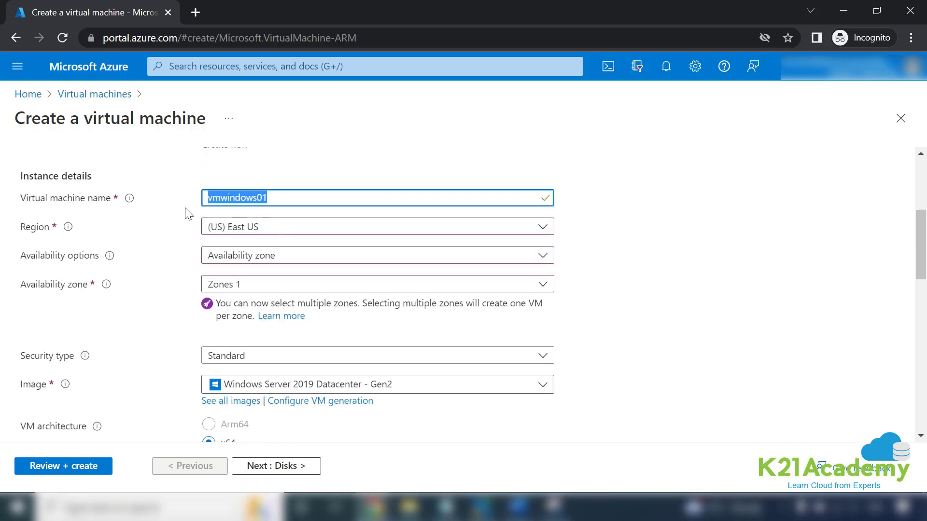
pyautogui.scroll(-6, 284, 381)
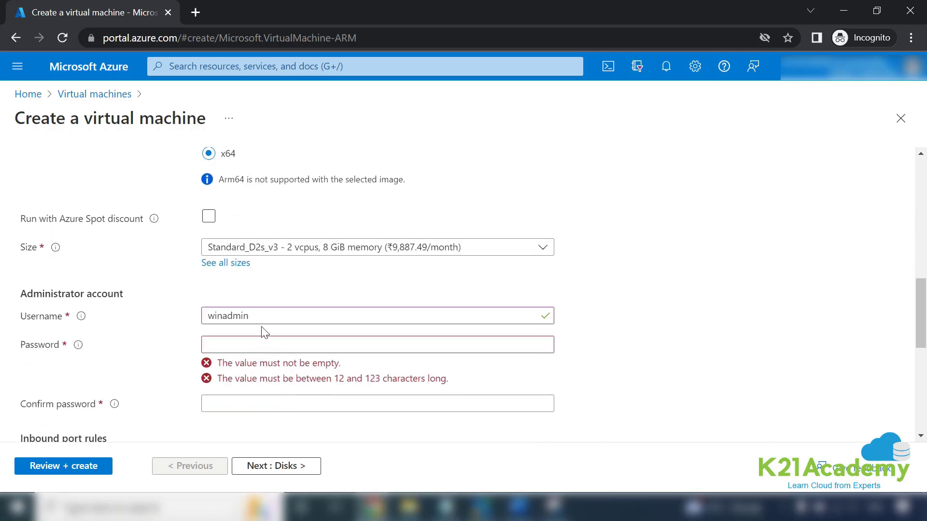
pyautogui.moveTo(263, 315); pyautogui.dragTo(176, 318)
pyautogui.hotkey('ctrl', 'v')
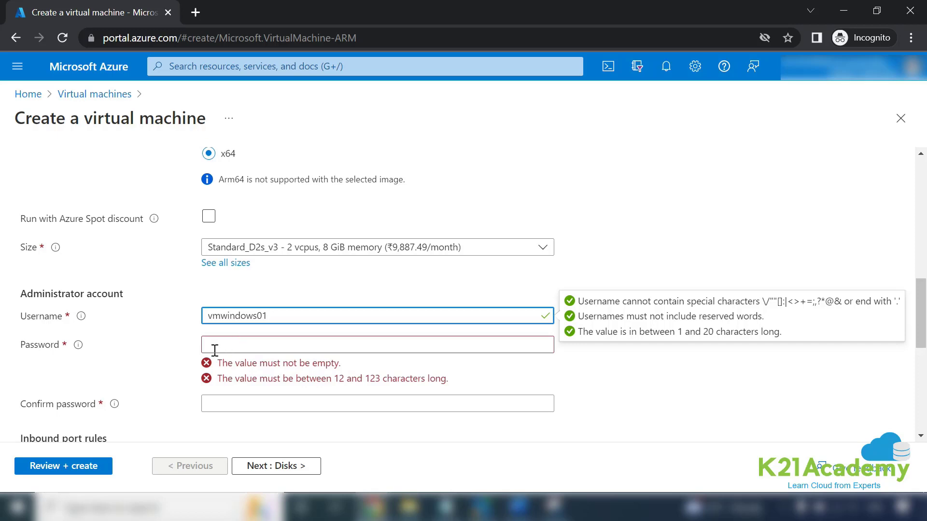
# Step: Check the sample username in the Word activity guide and set the administrator username in the Azure portal to azureuser
pyautogui.click(179, 348)
pyautogui.click(518, 506)
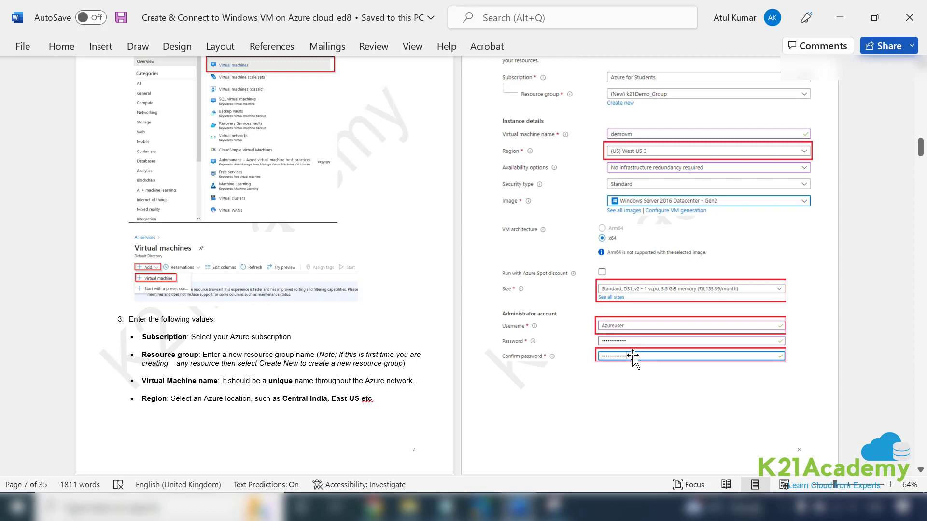
pyautogui.hotkey('alt', 'Tab')
pyautogui.moveTo(274, 318); pyautogui.dragTo(193, 321)
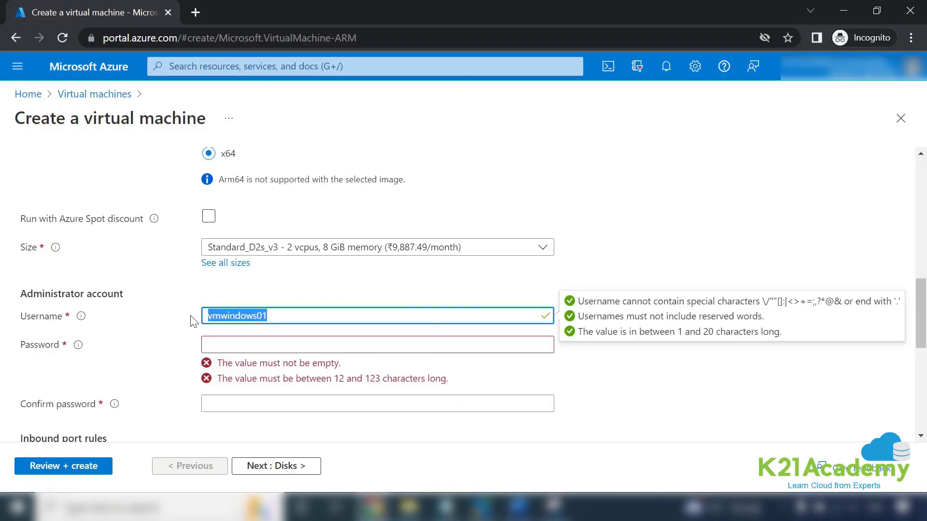
pyautogui.write('azureuser')
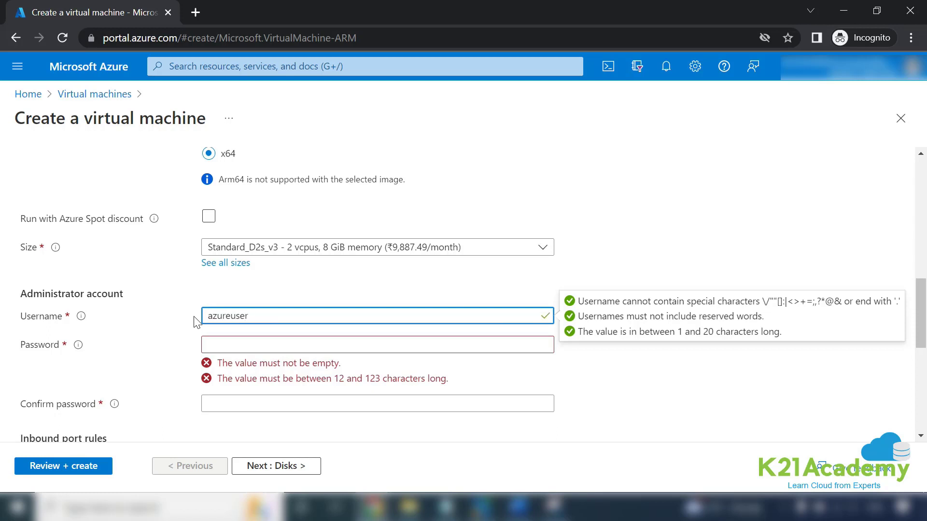
# Step: Enter the administrator account's password and repeat it in the confirmation field
pyautogui.click(242, 348)
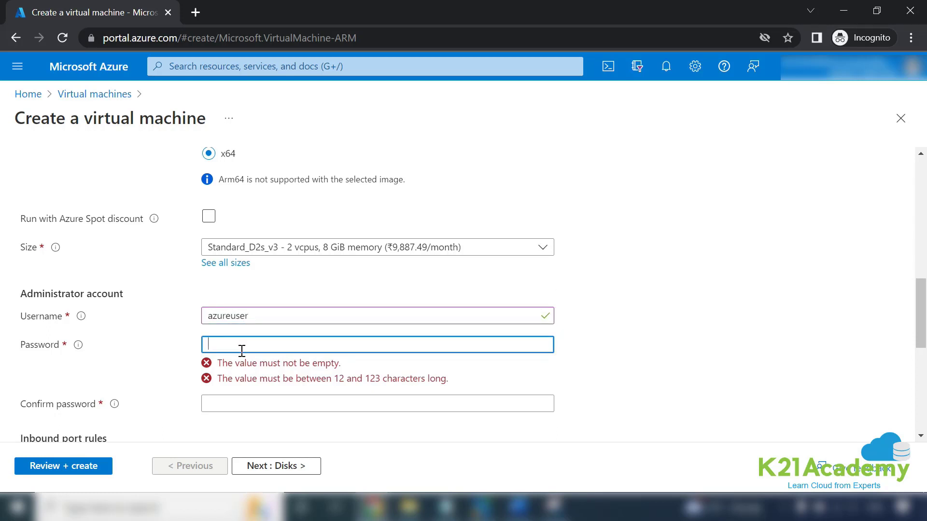
pyautogui.write('•••••••••')
pyautogui.write('•')
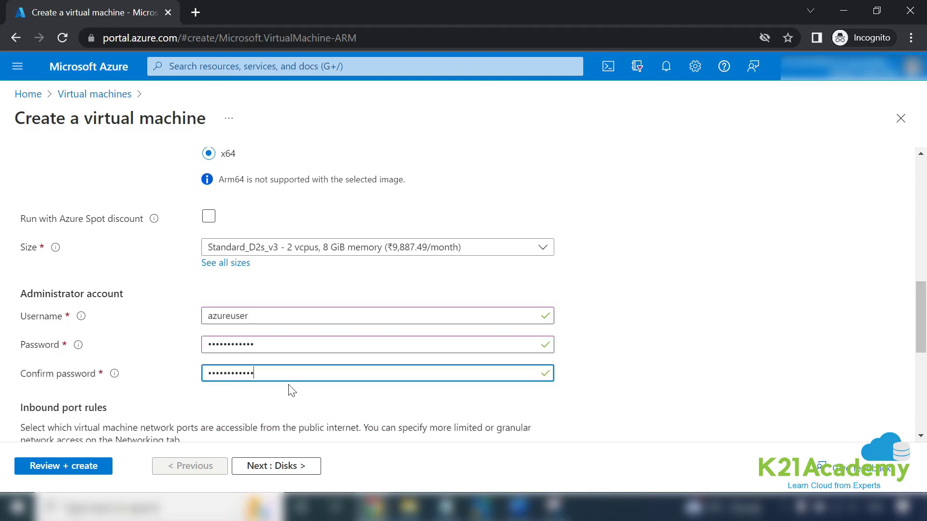
pyautogui.click(300, 397)
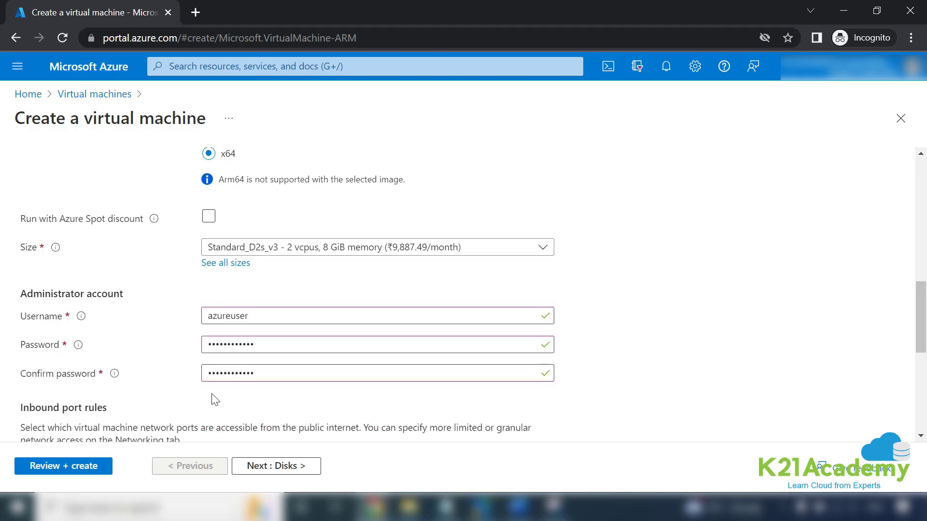
# Step: Switch to the Word activity guide and look back through its installation, prerequisite and earlier pages
pyautogui.scroll(-2, 217, 415)
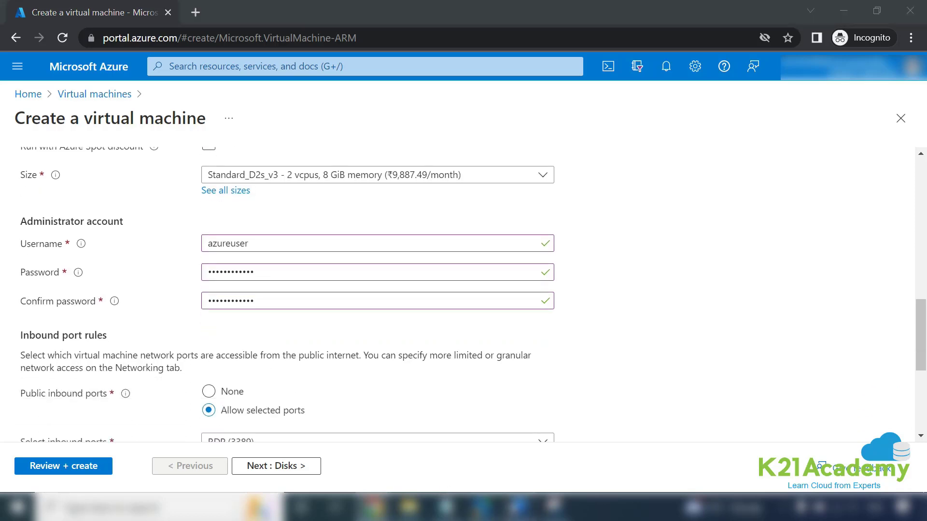
pyautogui.click(510, 506)
pyautogui.scroll(15, 300, 309)
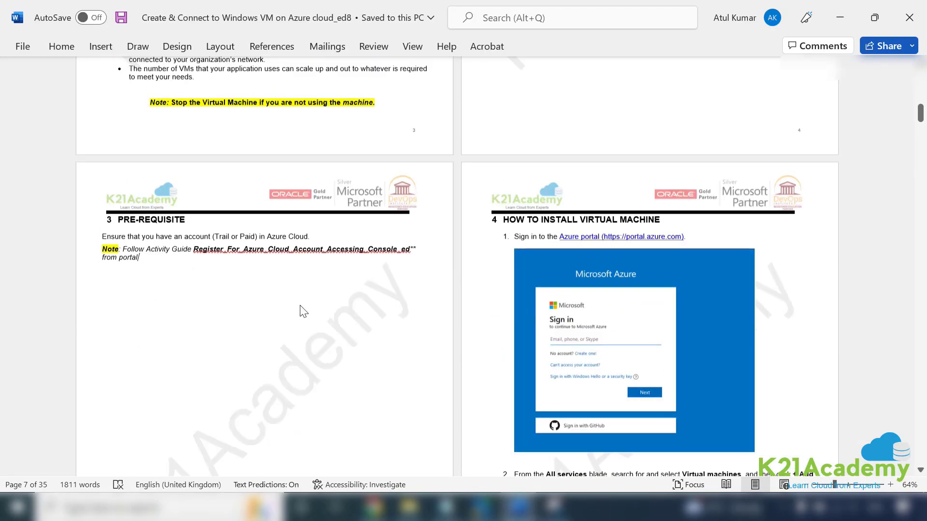
pyautogui.scroll(5, 301, 305)
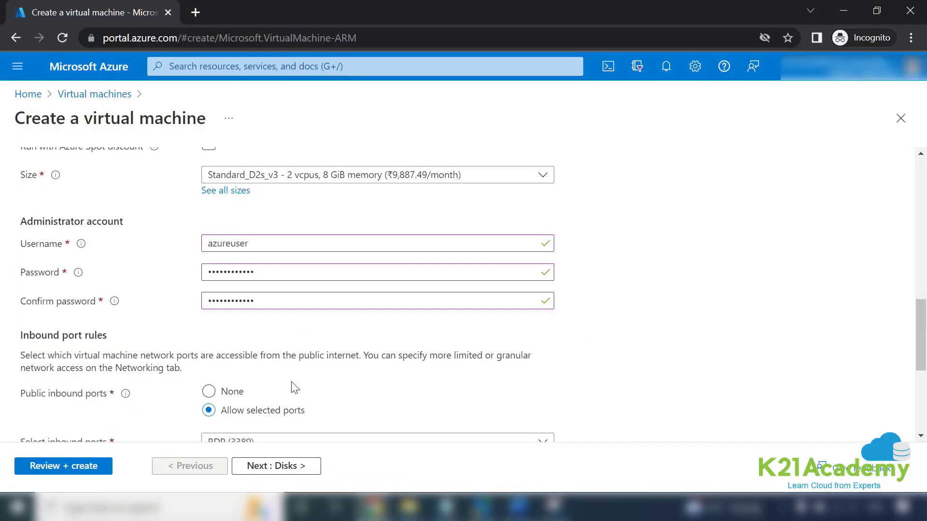
# Step: Allow HTTP (80) and HTTPS (443) as public inbound ports in addition to RDP (3389)
pyautogui.scroll(-3, 290, 406)
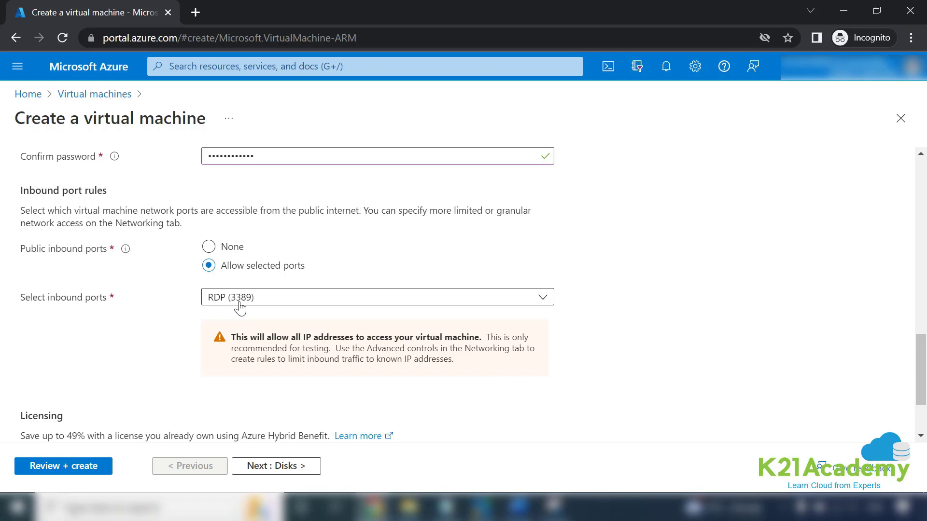
pyautogui.click(240, 298)
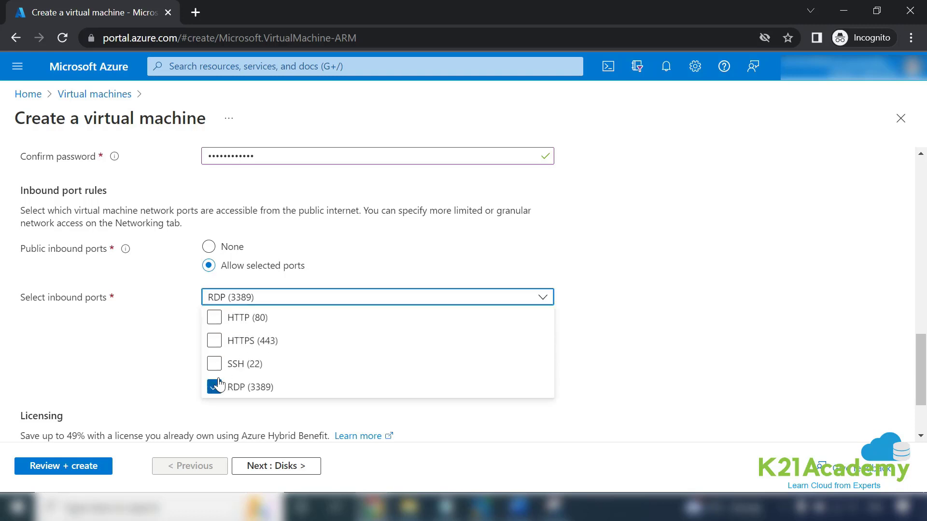
pyautogui.click(216, 341)
pyautogui.click(214, 318)
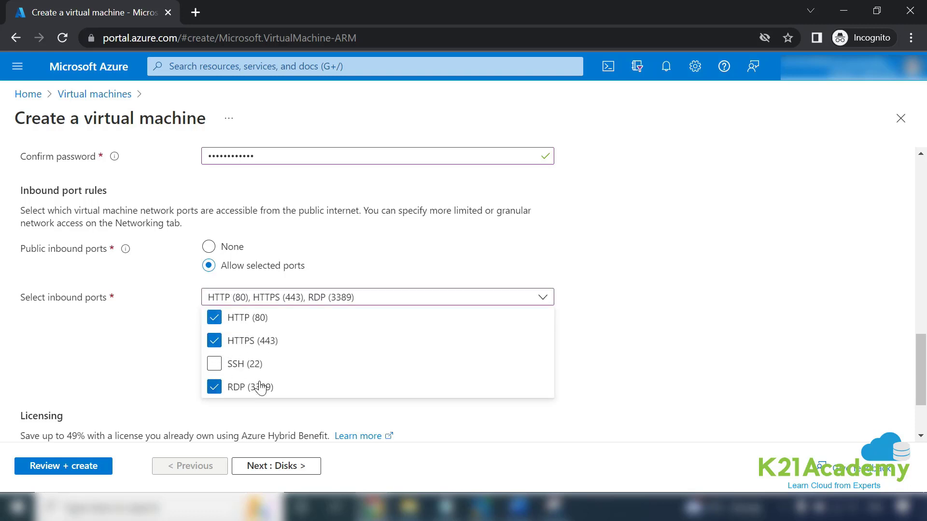
pyautogui.click(593, 382)
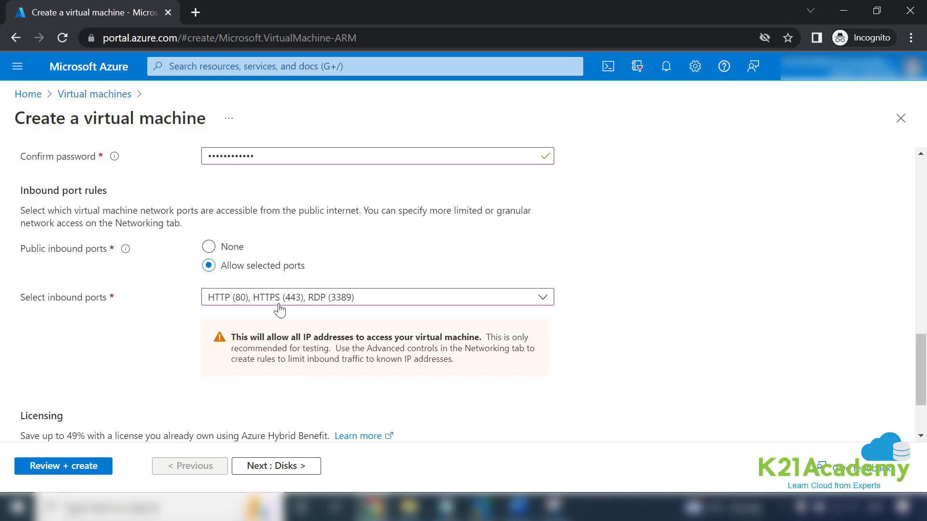
# Step: Look over the licensing option, administrator account and project details in the basic settings, and consult the Word activity guide
pyautogui.scroll(-2, 288, 359)
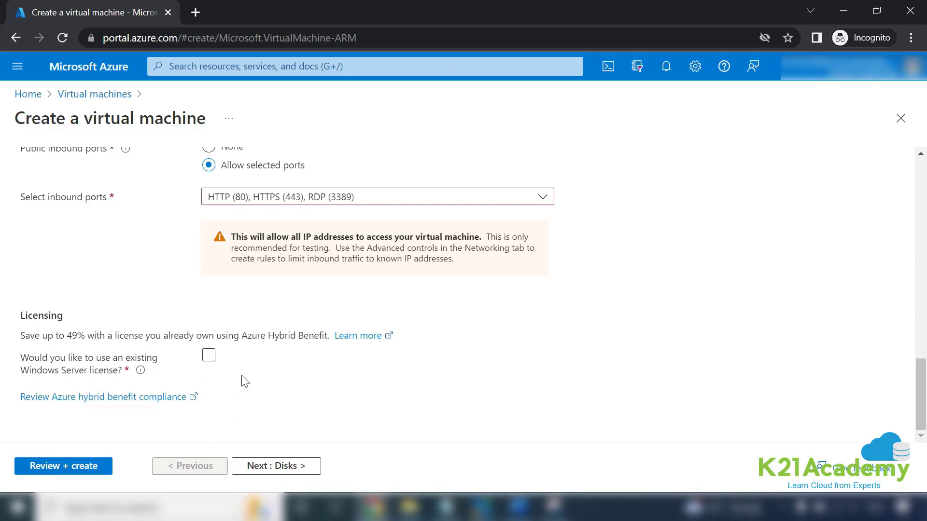
pyautogui.scroll(2, 252, 398)
pyautogui.scroll(8, 252, 397)
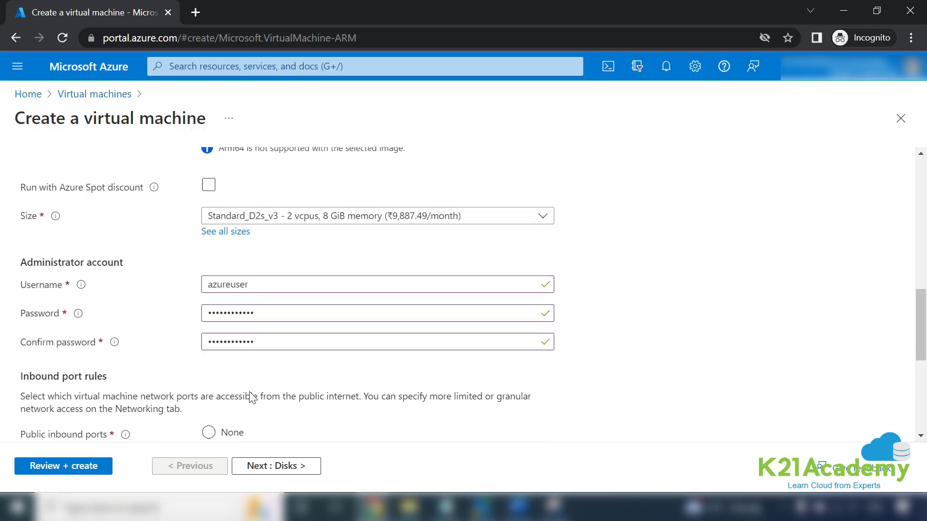
pyautogui.scroll(8, 145, 403)
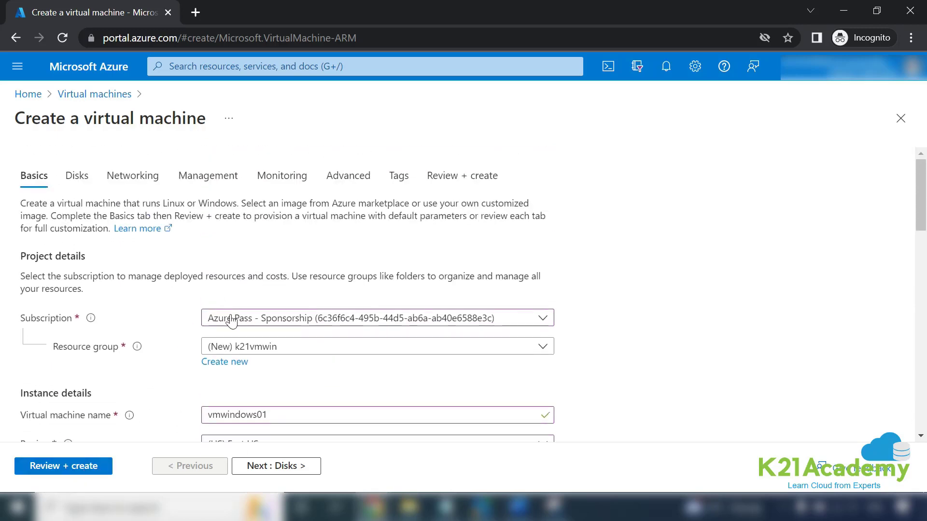
pyautogui.click(224, 325)
pyautogui.click(162, 306)
pyautogui.click(518, 507)
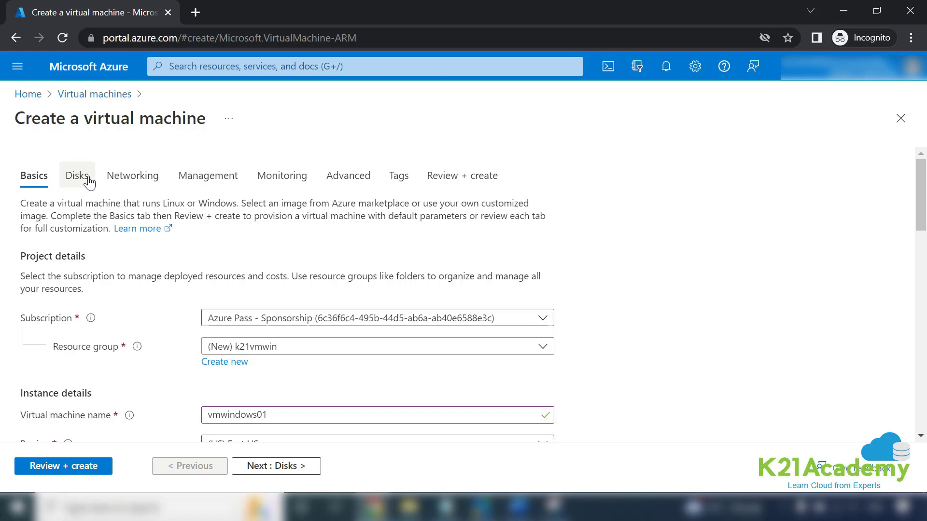
# Step: Examine the virtual machine's disk settings, including encryption at host, the OS disk type and key management choices, and the data disk options
pyautogui.click(89, 183)
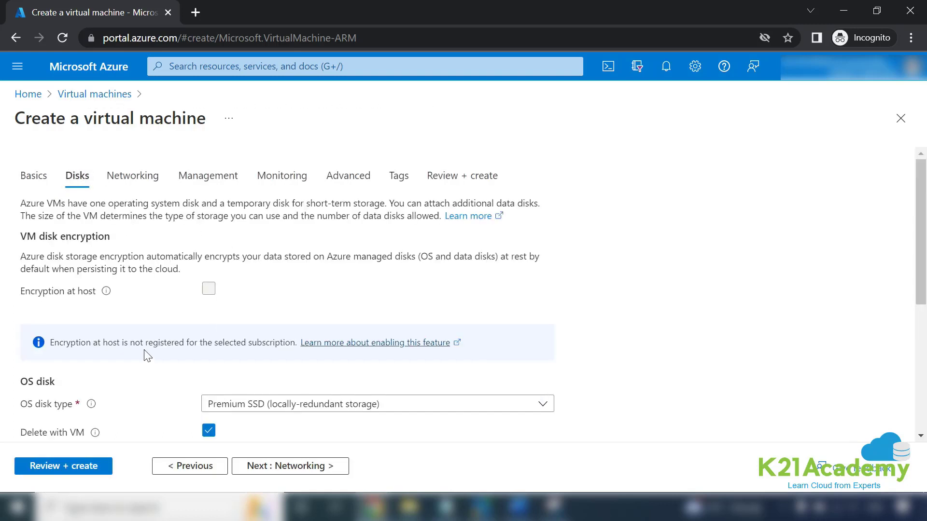
pyautogui.moveTo(112, 293)
pyautogui.scroll(-3, 147, 414)
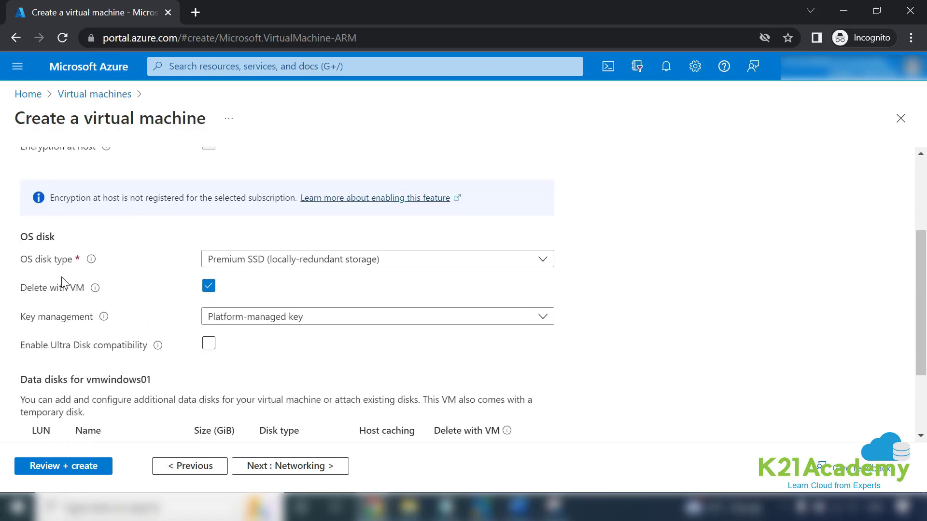
pyautogui.click(261, 265)
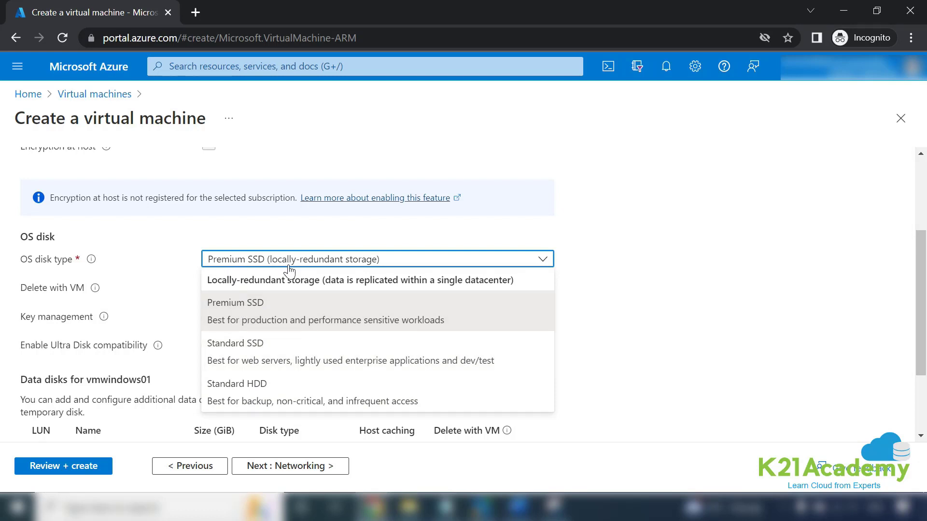
pyautogui.click(277, 237)
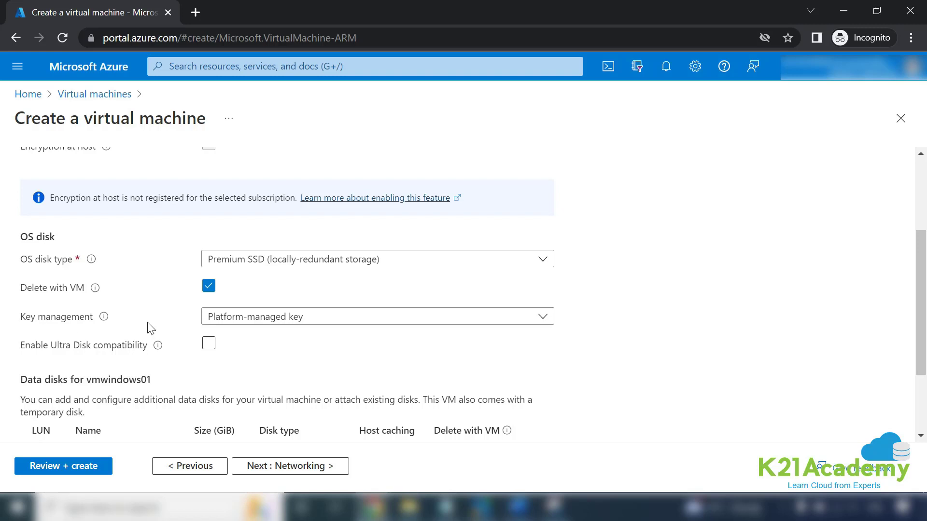
pyautogui.click(222, 324)
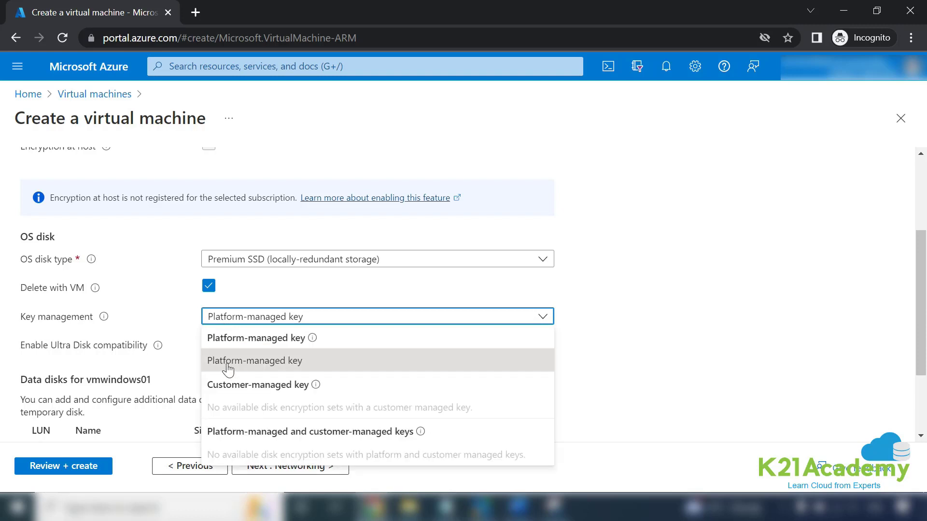
pyautogui.click(184, 320)
pyautogui.scroll(-2, 190, 370)
pyautogui.scroll(-1, 189, 371)
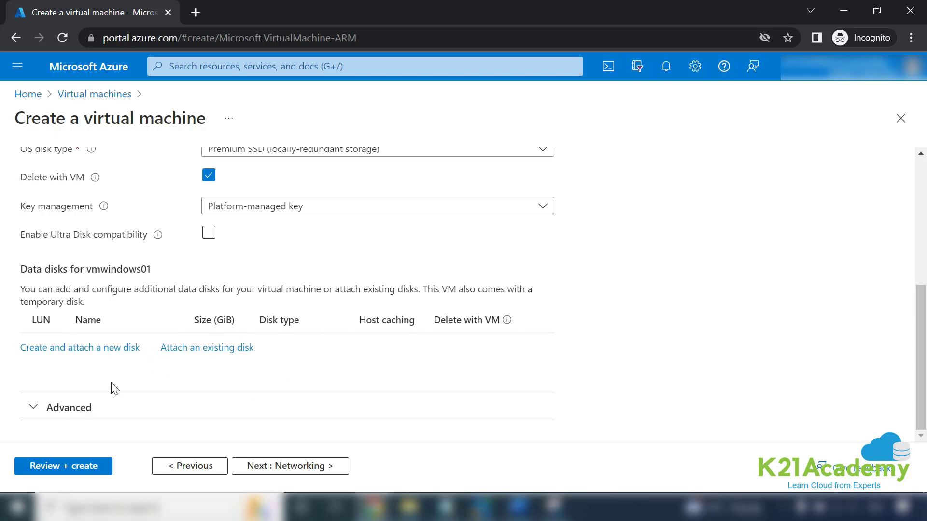
pyautogui.scroll(5, 113, 388)
# Step: Examine the virtual machine's networking settings, including virtual network, subnet, public IP and NIC network security group
pyautogui.click(133, 177)
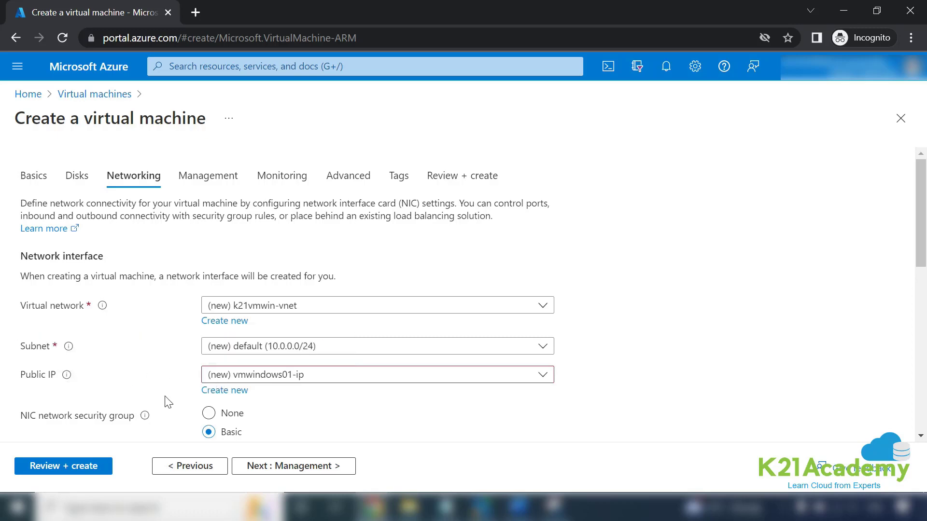
pyautogui.scroll(-3, 167, 403)
pyautogui.scroll(3, 170, 401)
pyautogui.scroll(-3, 170, 399)
pyautogui.scroll(3, 178, 337)
# Step: Look through the virtual machine's management, monitoring, advanced and tag settings
pyautogui.click(213, 176)
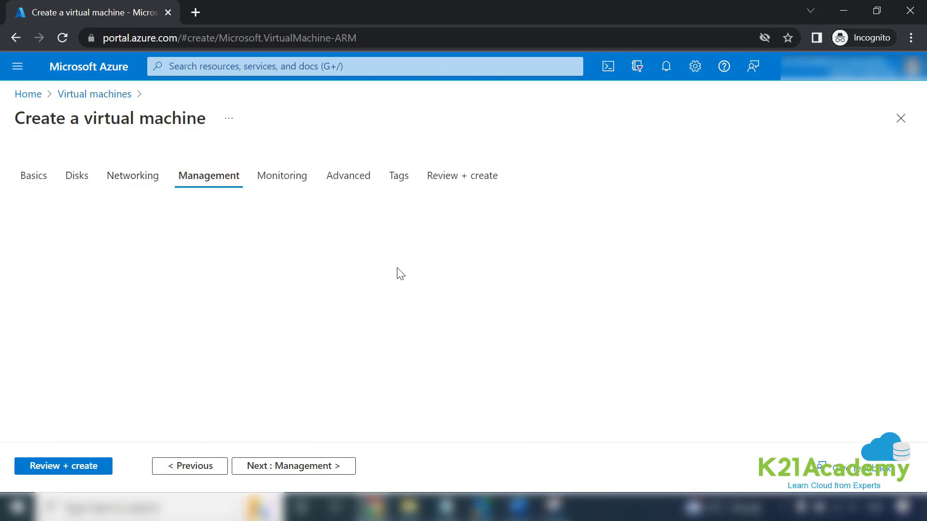
pyautogui.click(285, 183)
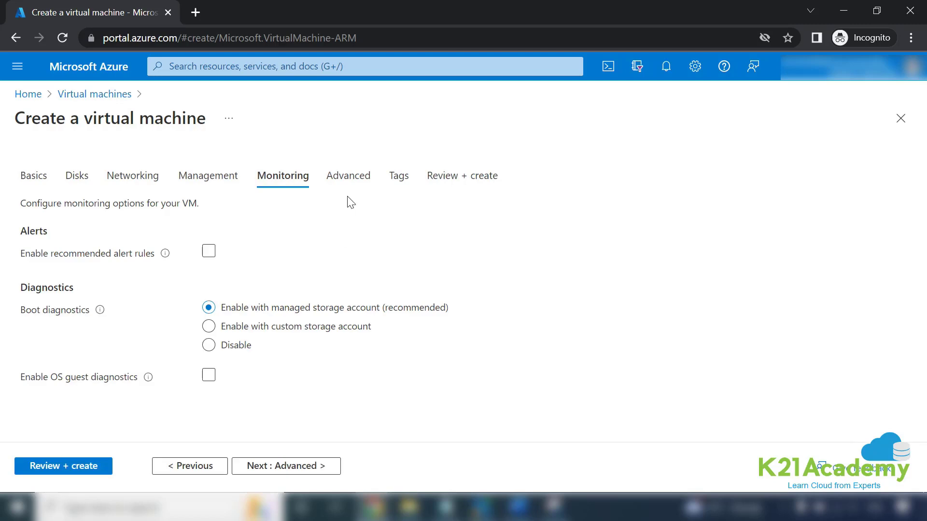
pyautogui.click(349, 178)
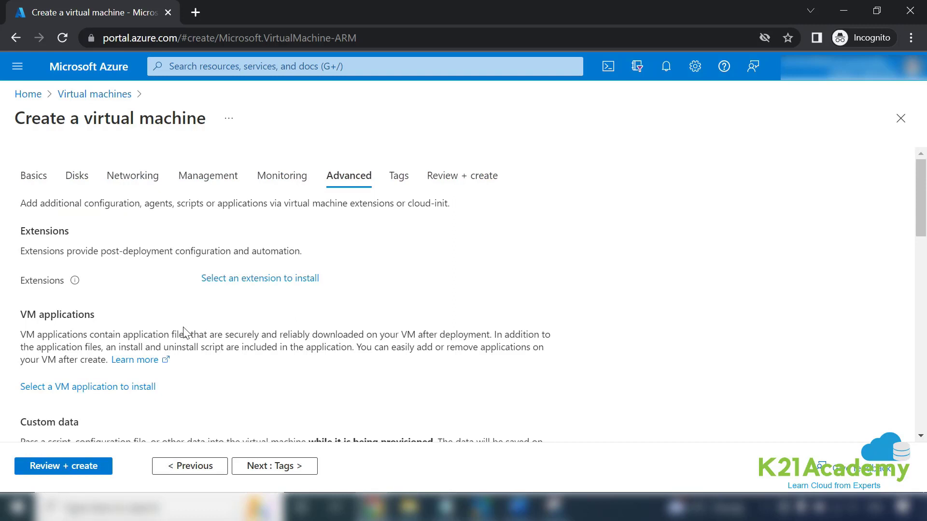
pyautogui.scroll(-4, 183, 333)
pyautogui.scroll(4, 183, 337)
pyautogui.click(404, 184)
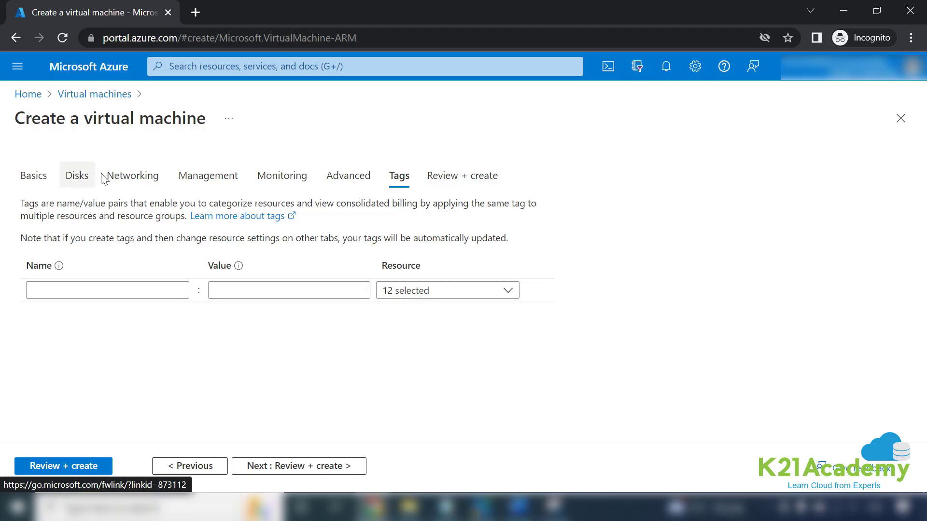
# Step: Recheck the basic settings, review the validated configuration summary and create the virtual machine
pyautogui.click(29, 177)
pyautogui.scroll(-6, 171, 323)
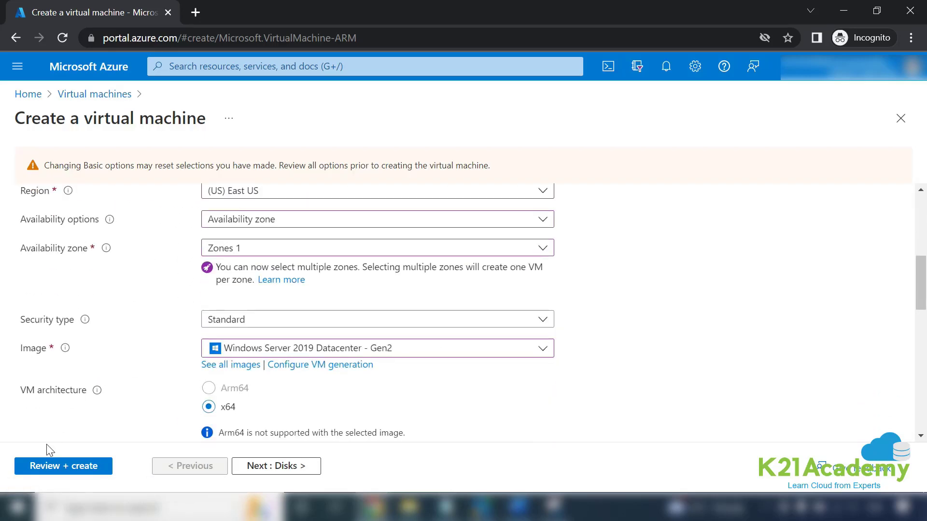
pyautogui.click(22, 471)
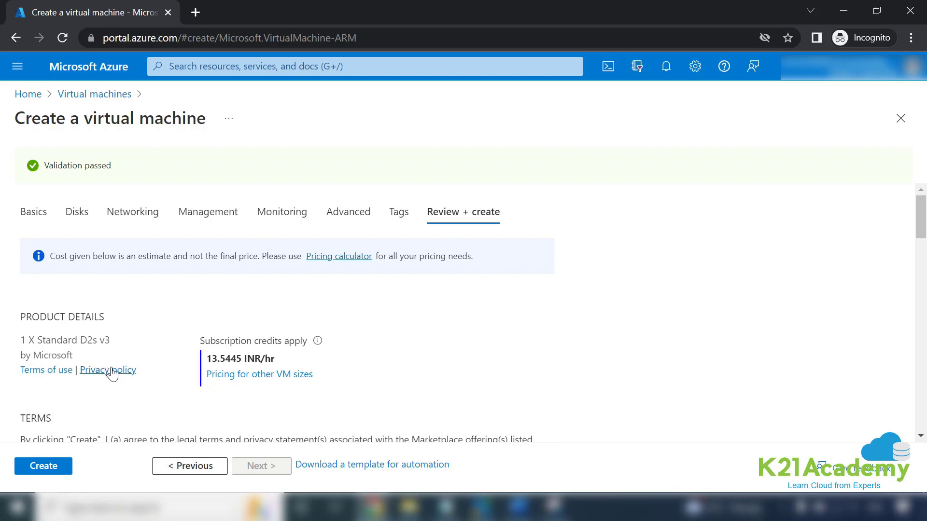
pyautogui.scroll(-4, 121, 374)
pyautogui.scroll(-18, 126, 377)
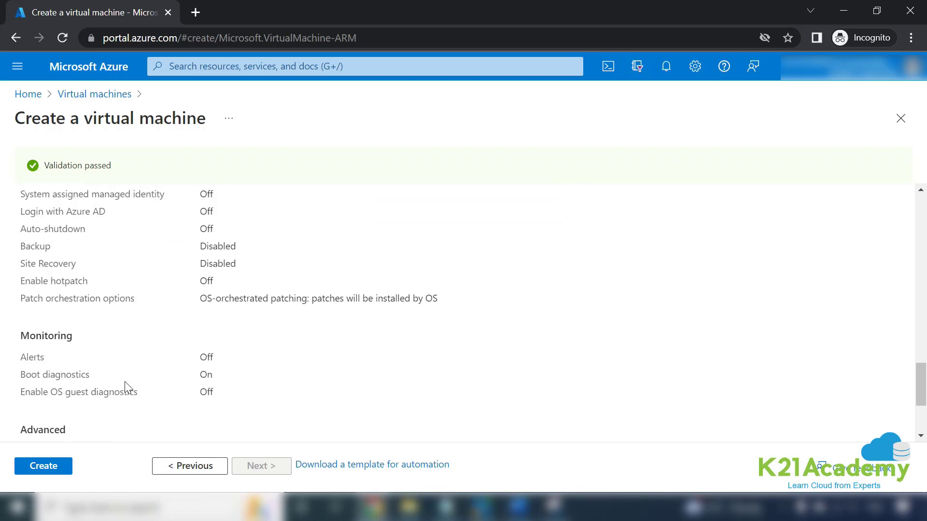
pyautogui.scroll(10, 129, 387)
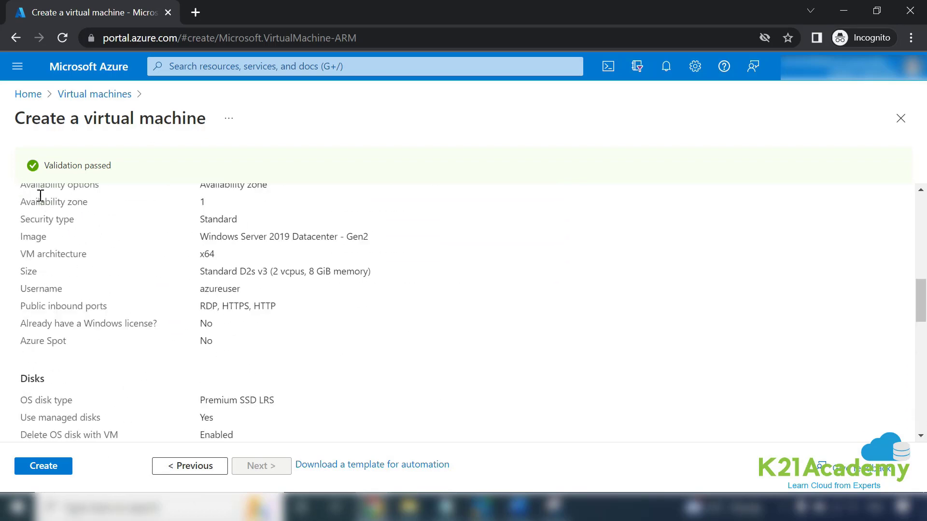
pyautogui.click(42, 469)
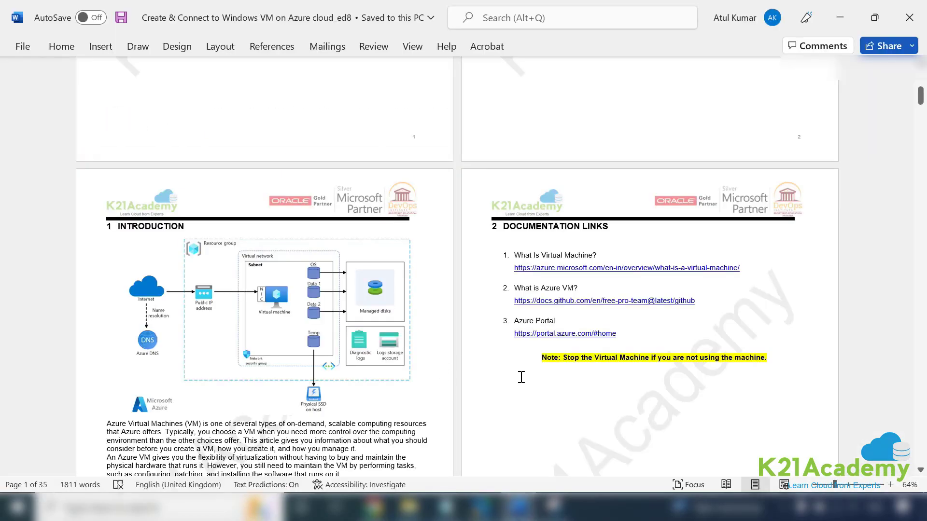
# Step: Check the table of contents in the Word activity guide and the virtual machine's deployment details in the Azure portal
pyautogui.scroll(-2, 519, 379)
pyautogui.scroll(8, 517, 386)
pyautogui.scroll(2, 517, 389)
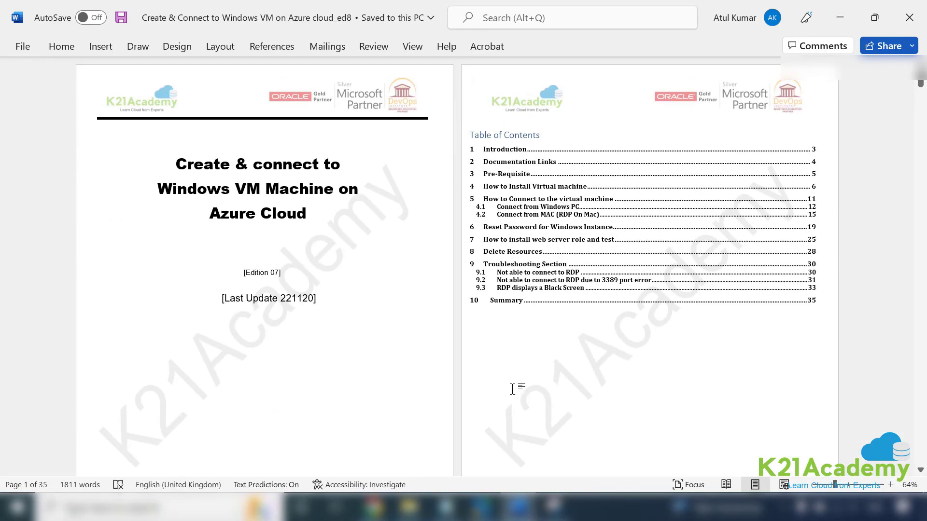
pyautogui.click(502, 242)
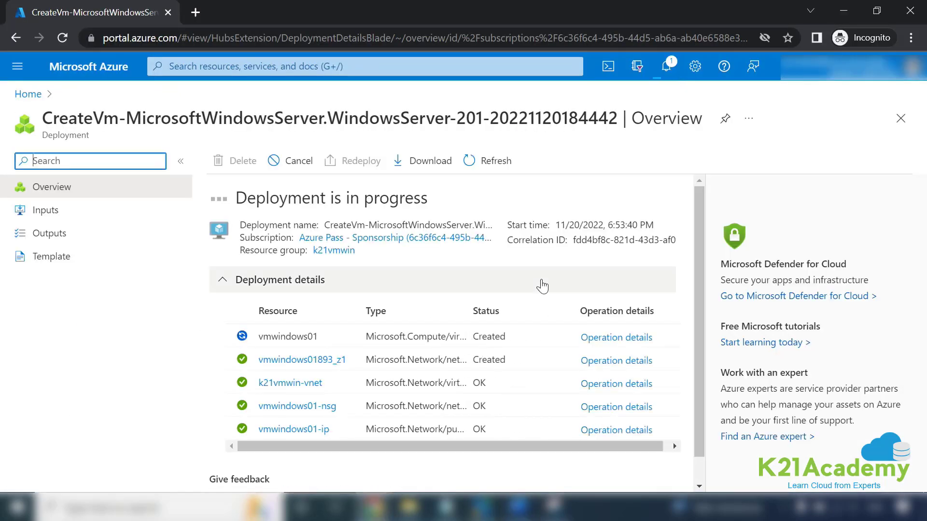
pyautogui.scroll(-1, 319, 349)
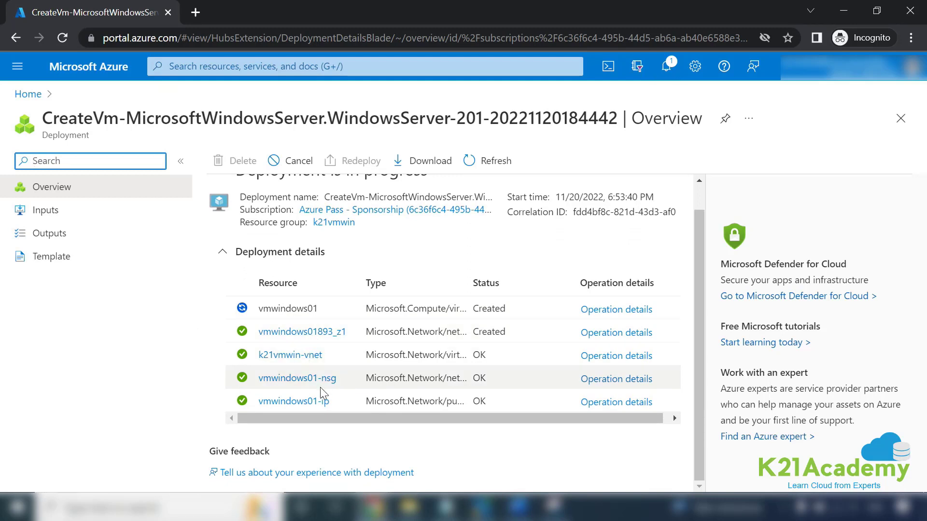